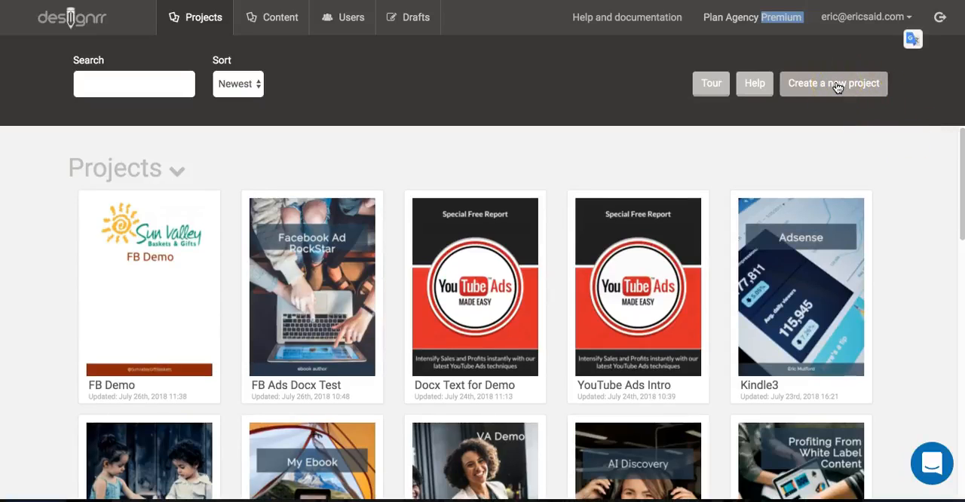
- Start a new project using the import from audio/video option
left_click(837, 88)
scroll(813, 139, "down", 2)
scroll(814, 142, "down", 5)
scroll(814, 143, "down", 1)
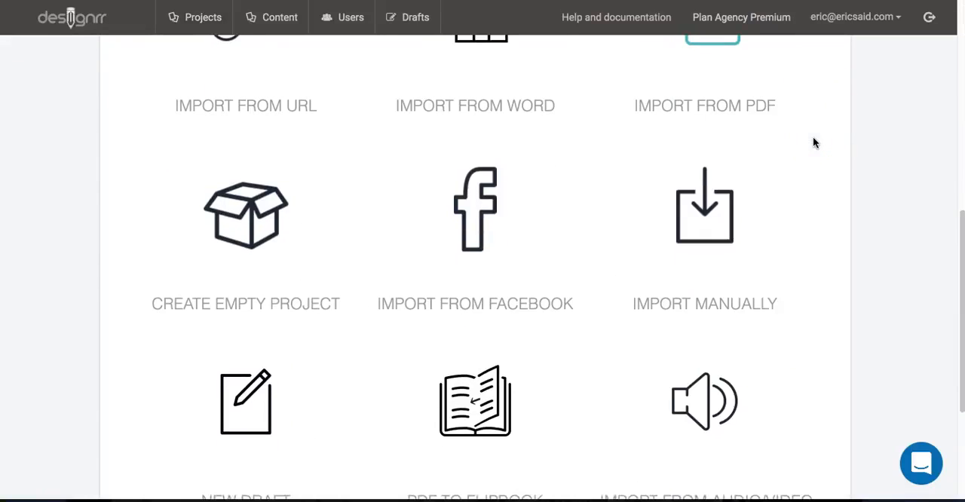
scroll(813, 142, "down", 1)
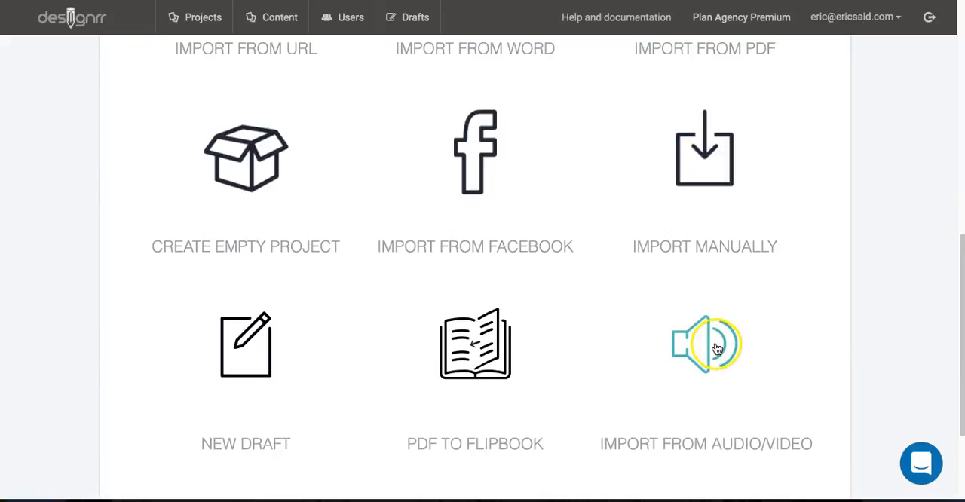
left_click(724, 354)
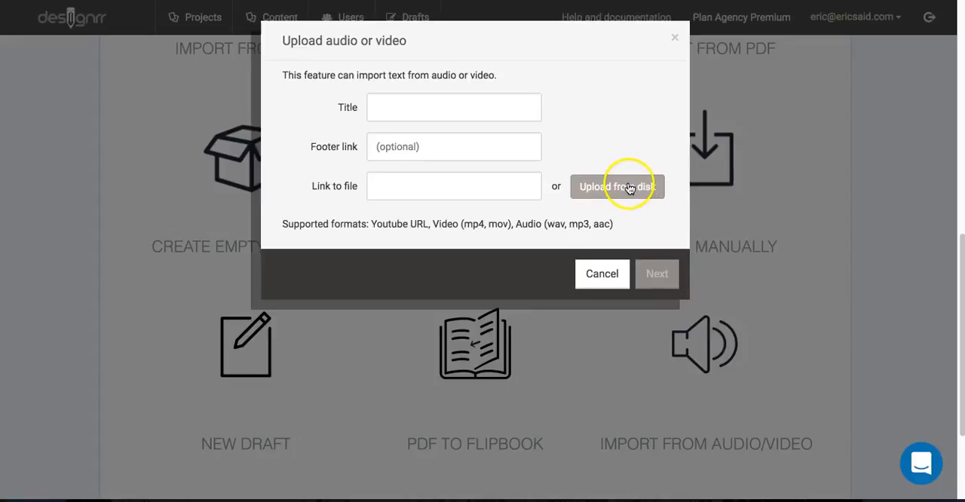
- Upload the video "Do you love what you do.mp4" from the Downloads folder for transcription
left_click(630, 188)
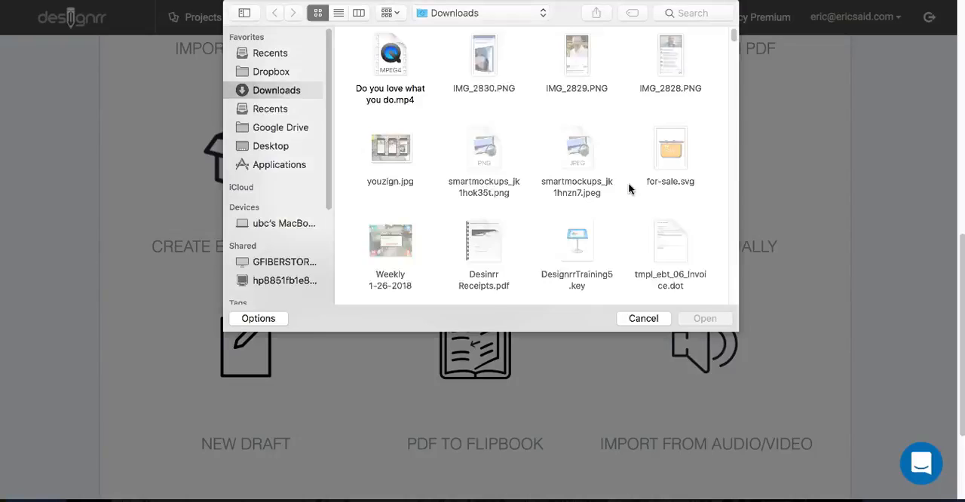
left_click(401, 93)
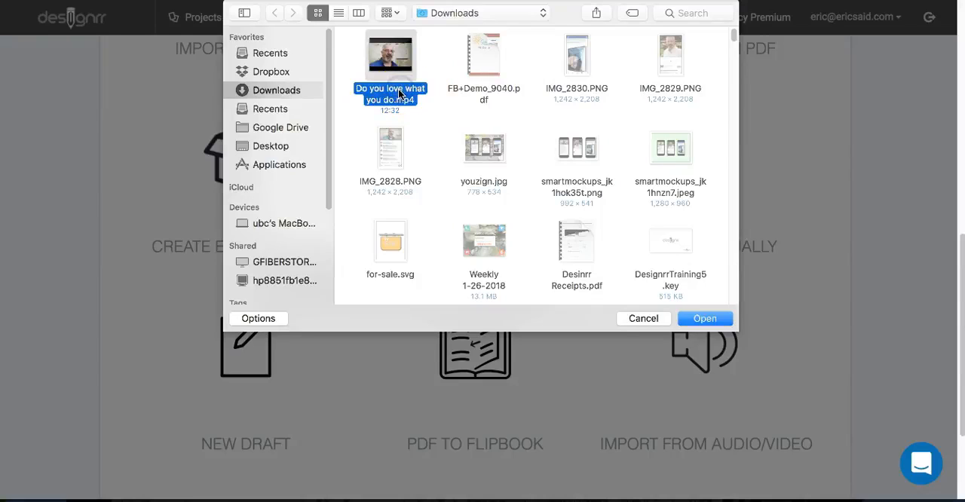
left_click(706, 319)
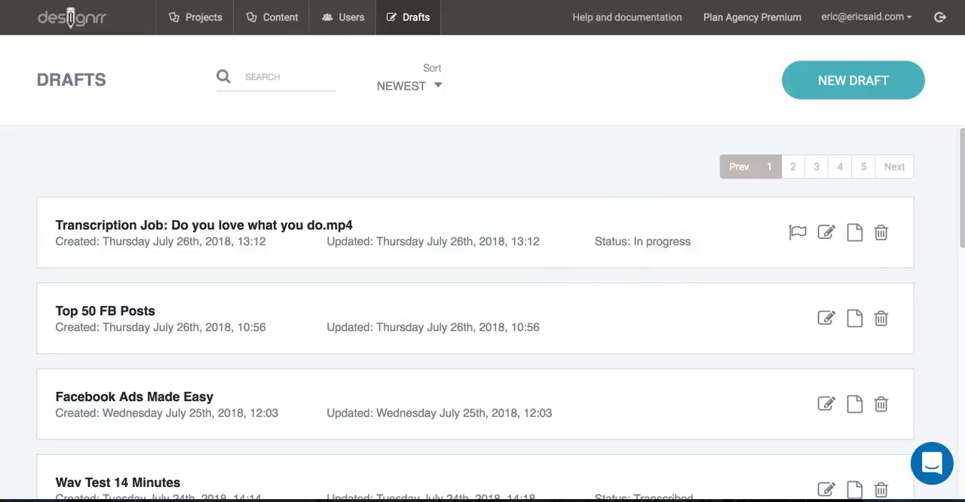
left_click(45, 0)
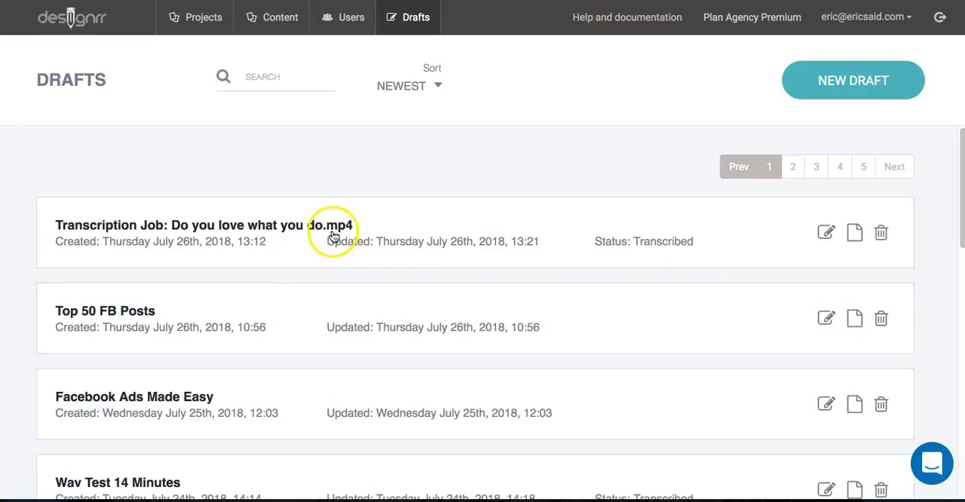
- Rename the transcription job draft for the uploaded video as "Do you love what you do?" and save it
left_click(827, 232)
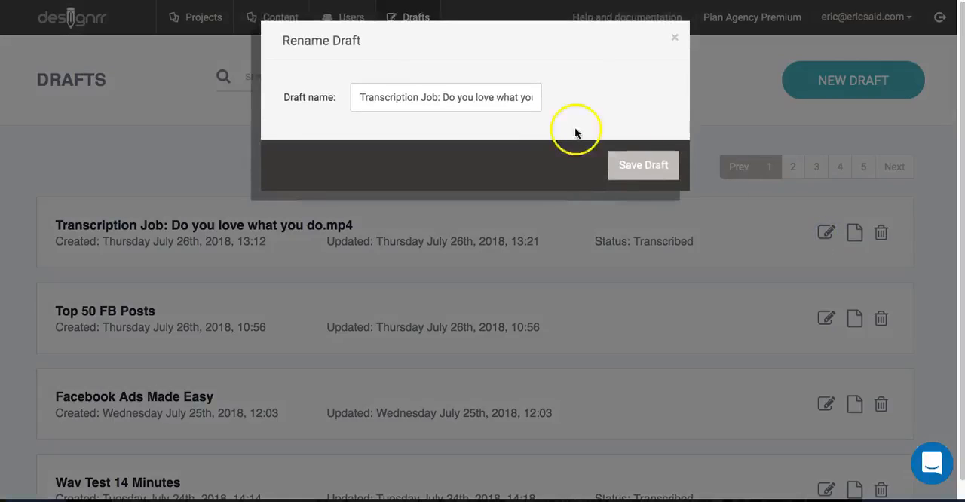
left_click(441, 96)
key("BackSpace")
key("BackSpace")
key("BackSpace")
key("BackSpace")
key("BackSpace")
key("BackSpace")
key("BackSpace")
key("BackSpace")
key("BackSpace")
key("BackSpace")
key("BackSpace")
key("BackSpace")
key("BackSpace")
key("BackSpace")
key("BackSpace")
key("BackSpace")
key("BackSpace")
key("BackSpace")
key("BackSpace")
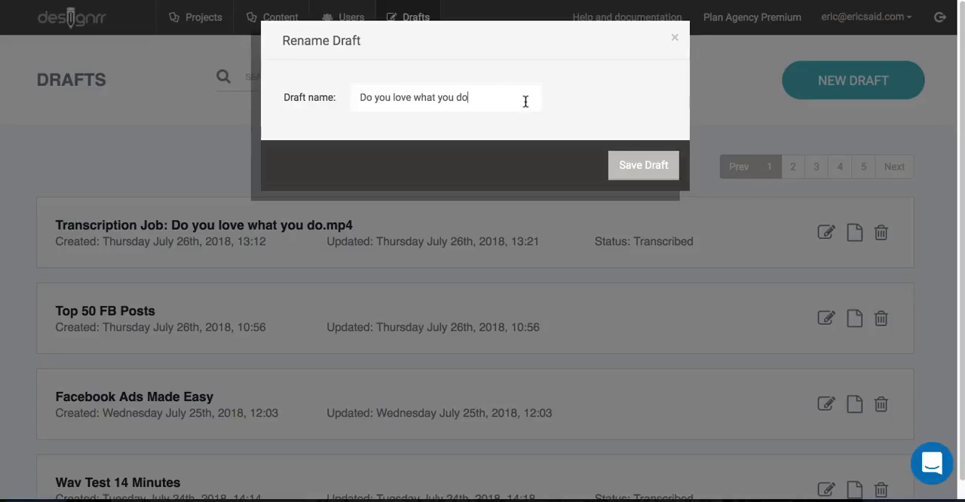
left_click(651, 168)
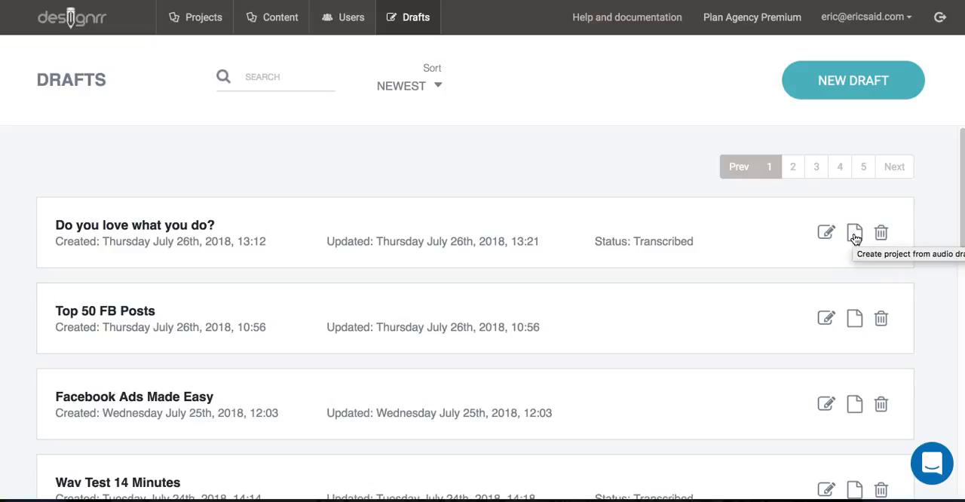
- Create a project from the "Do you love what you do?" draft and briefly play its video from "Today's topic is"
left_click(855, 235)
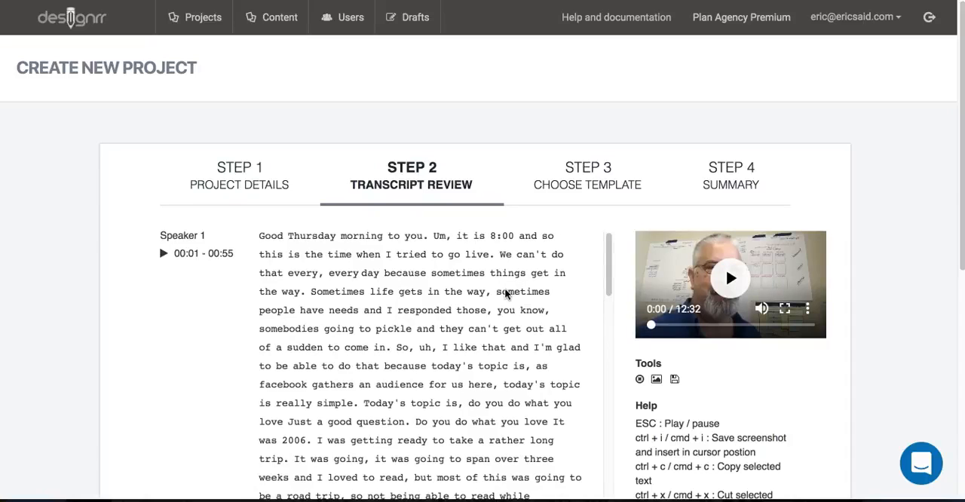
scroll(470, 328, "down", 3)
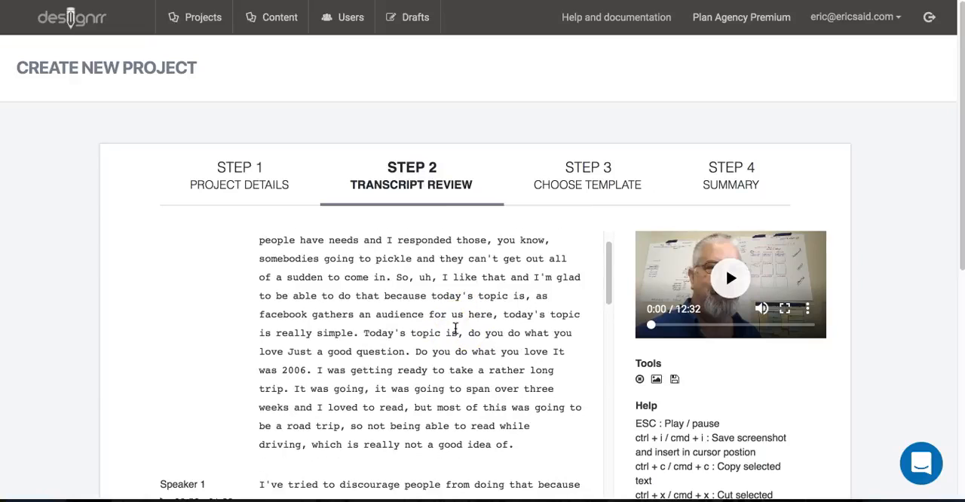
left_click(363, 330)
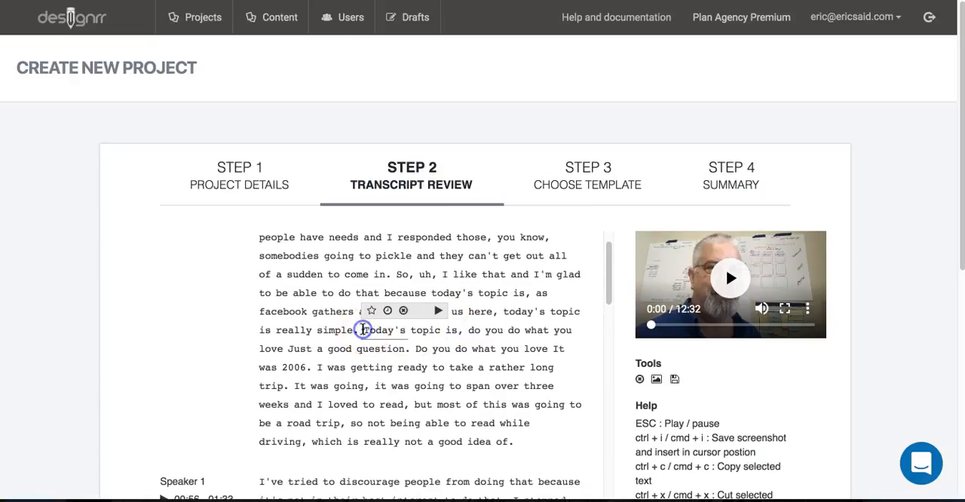
left_click(438, 311)
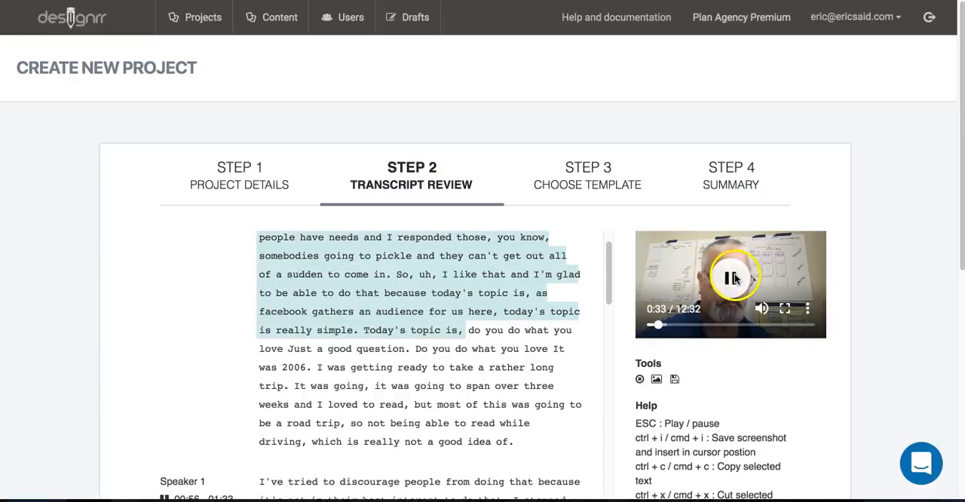
left_click(733, 279)
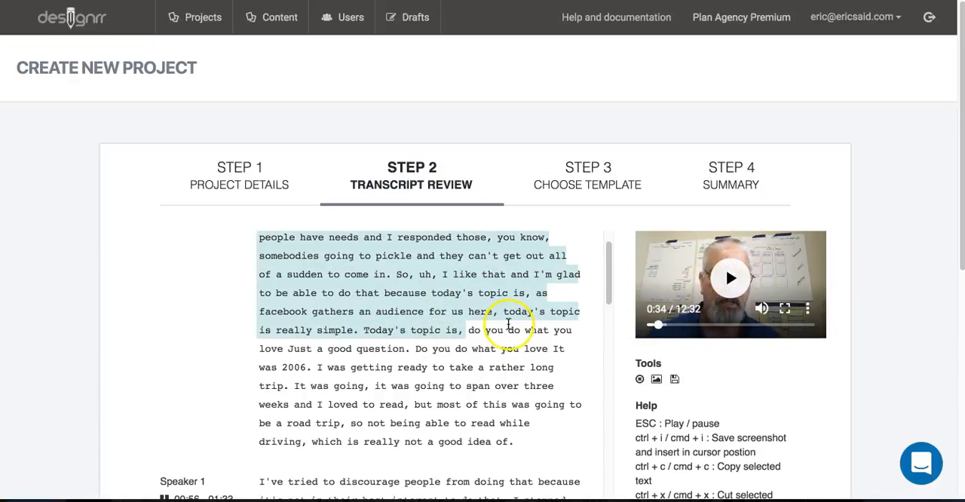
- Review the first two passages of the transcript for wording that needs correcting
scroll(509, 323, "down", 3)
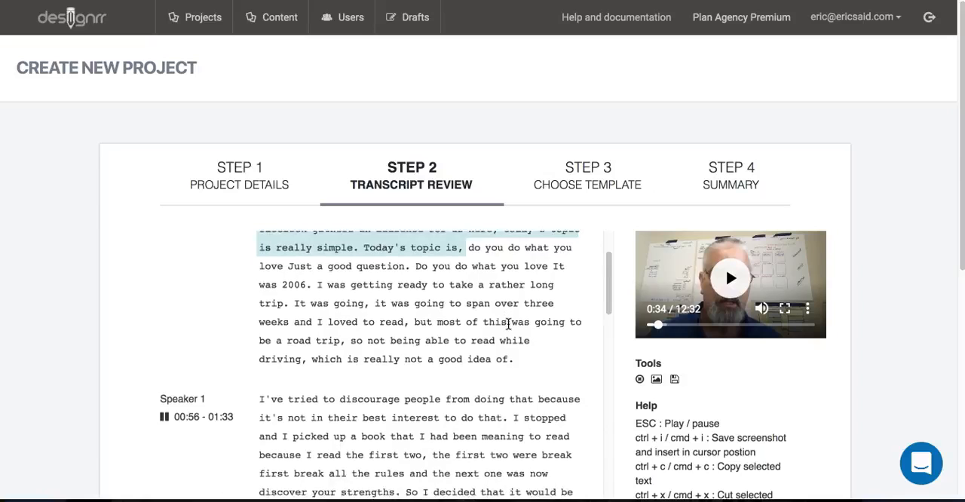
scroll(509, 323, "up", 2)
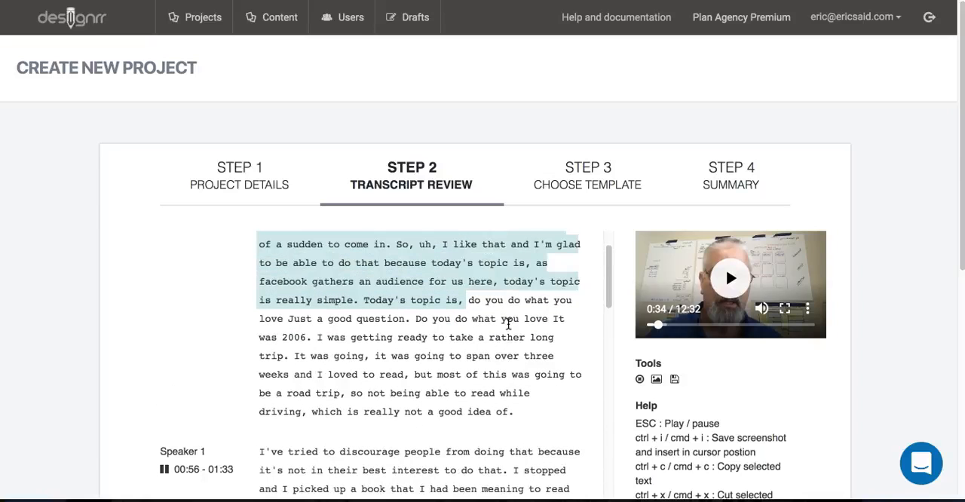
scroll(509, 323, "up", 2)
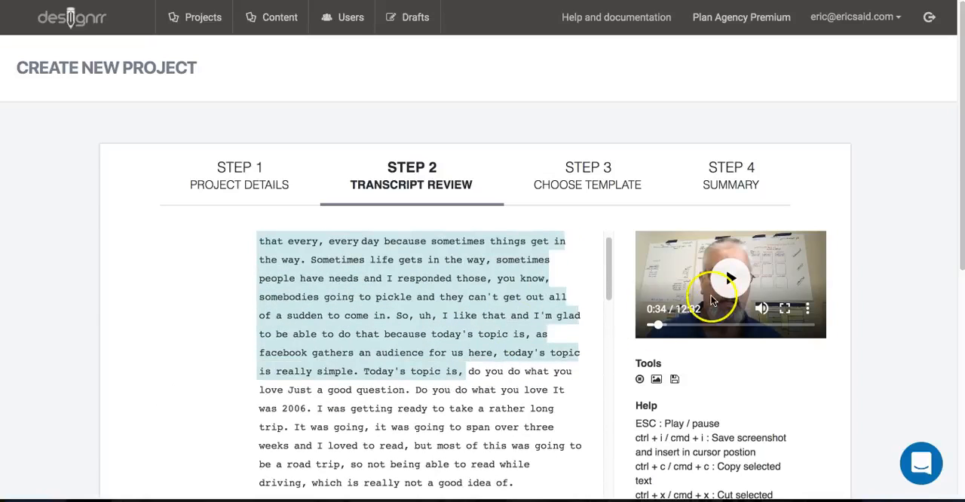
scroll(427, 344, "up", 1)
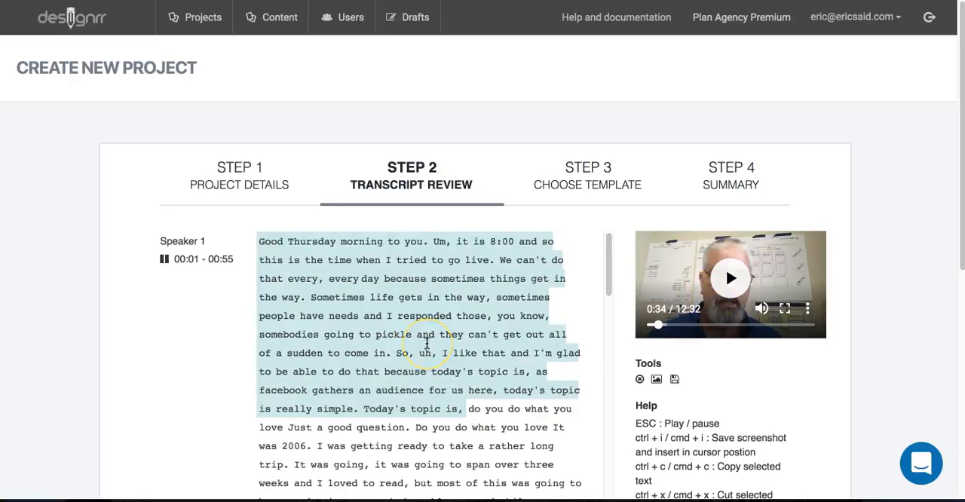
scroll(427, 344, "down", 1)
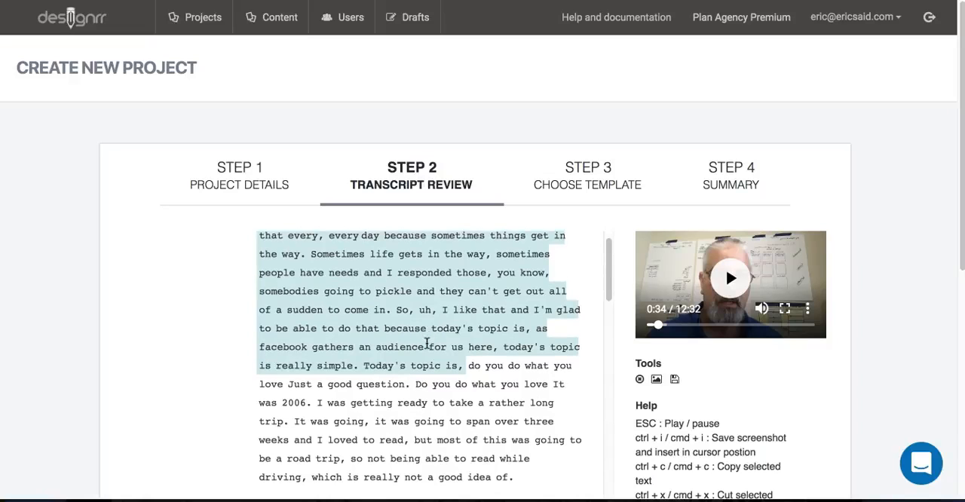
scroll(427, 344, "down", 2)
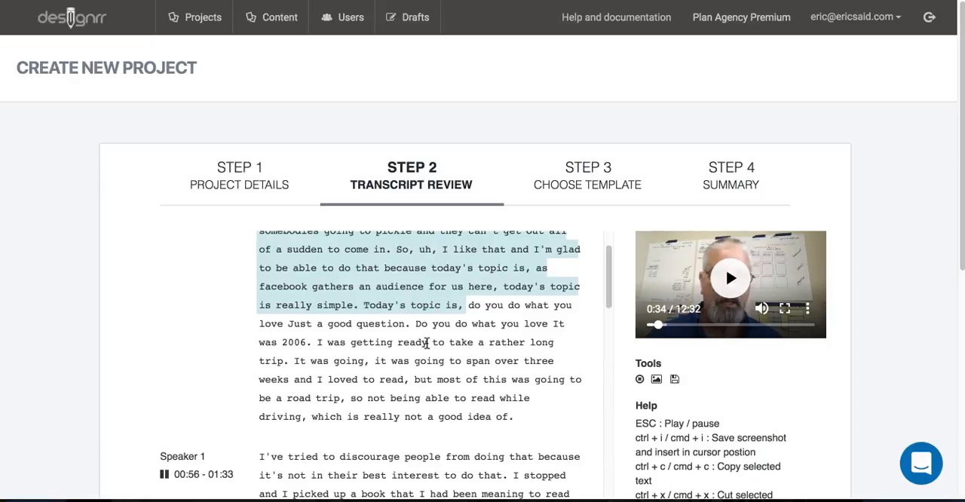
scroll(427, 344, "down", 1)
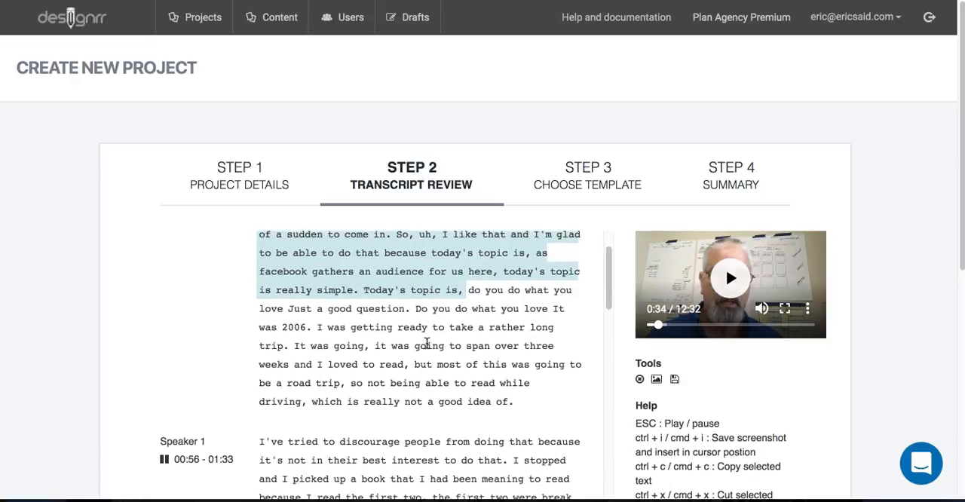
scroll(426, 344, "down", 5)
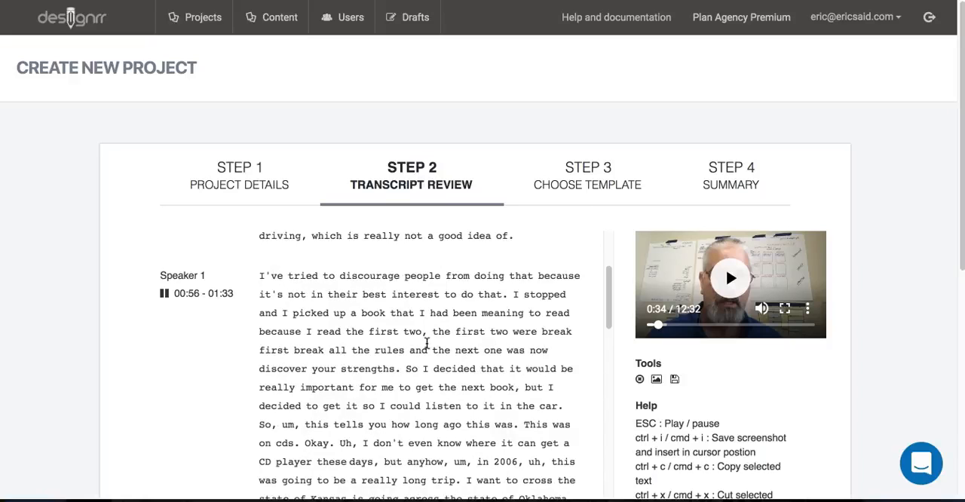
scroll(427, 344, "down", 1)
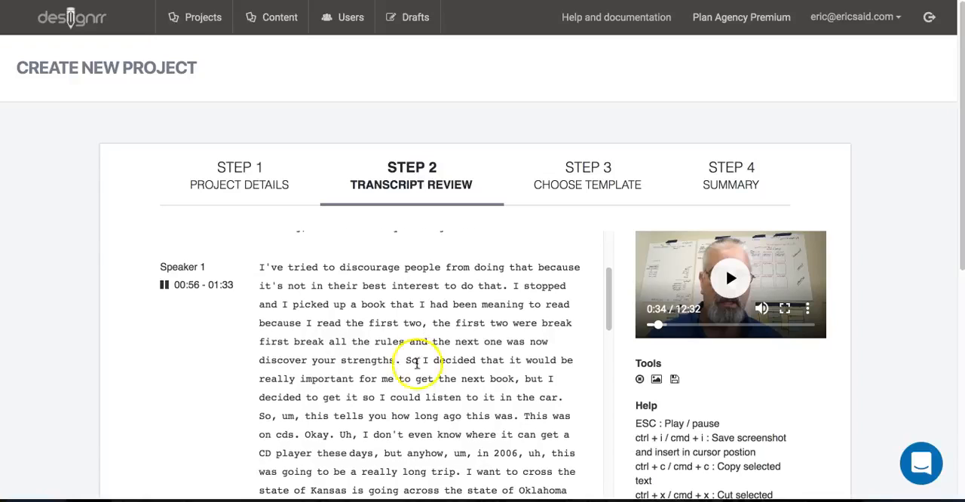
- Delete the filler words "Okay. Uh," before "I don't even know" in the 00:56 - 01:33 passage
left_click(363, 434)
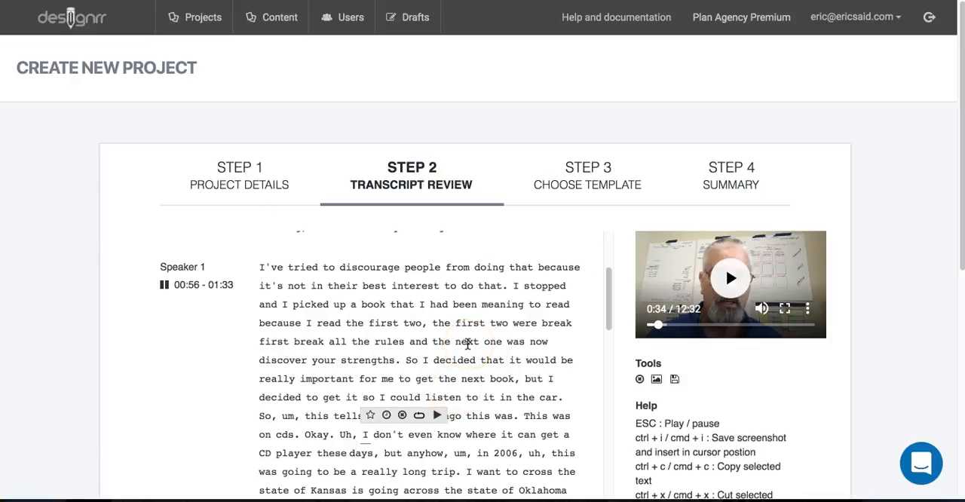
key("BackSpace")
key("BackSpace")
key("BackSpace")
key("BackSpace")
key("BackSpace")
key("BackSpace")
key("BackSpace")
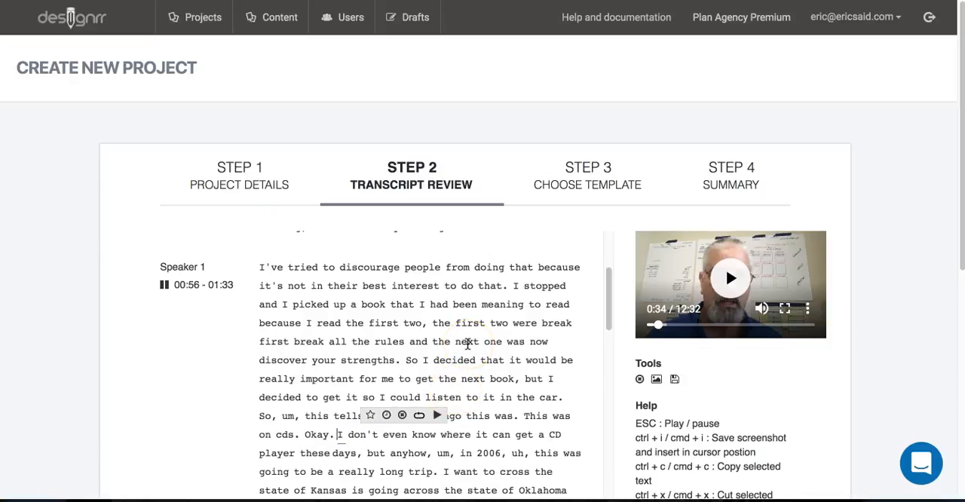
key("BackSpace")
key("BackSpace")
key("BackSpace")
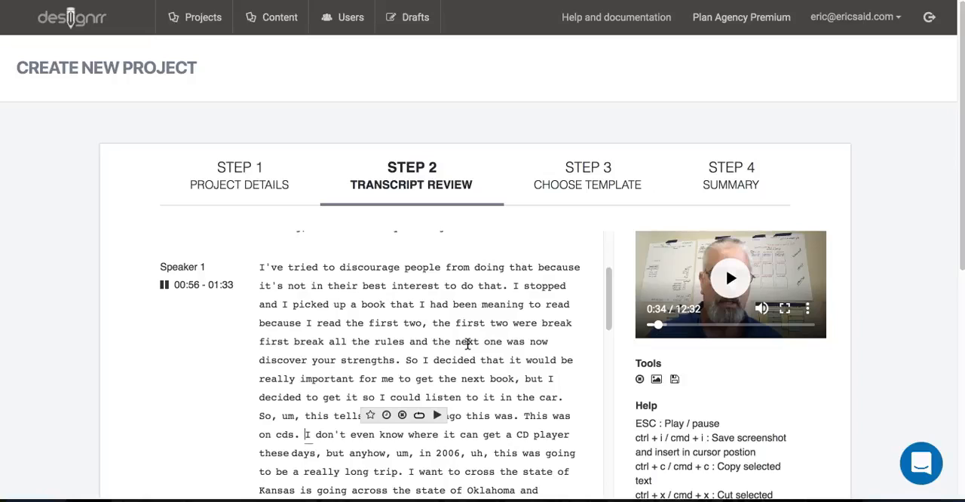
- Play the video from the word "went" in the 01:33 - 02:24 passage to check the transcript against the speech
left_click(475, 326)
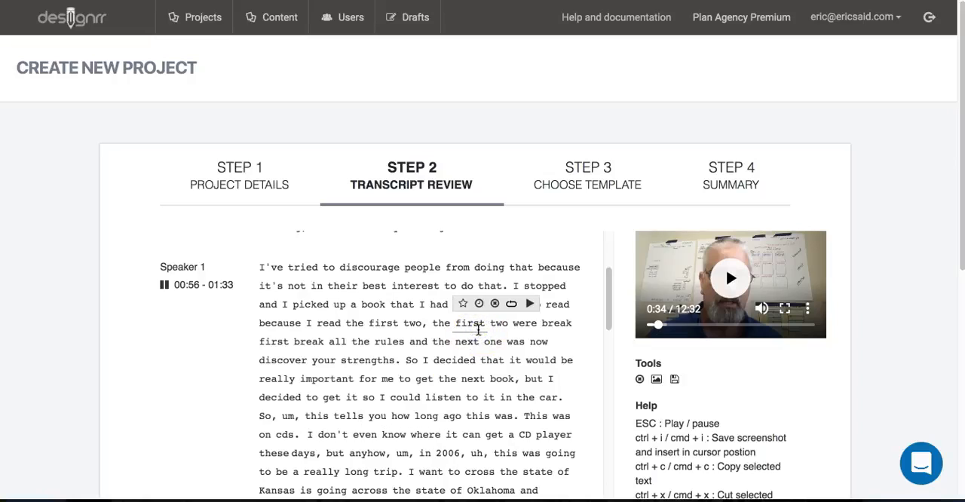
left_click(384, 407)
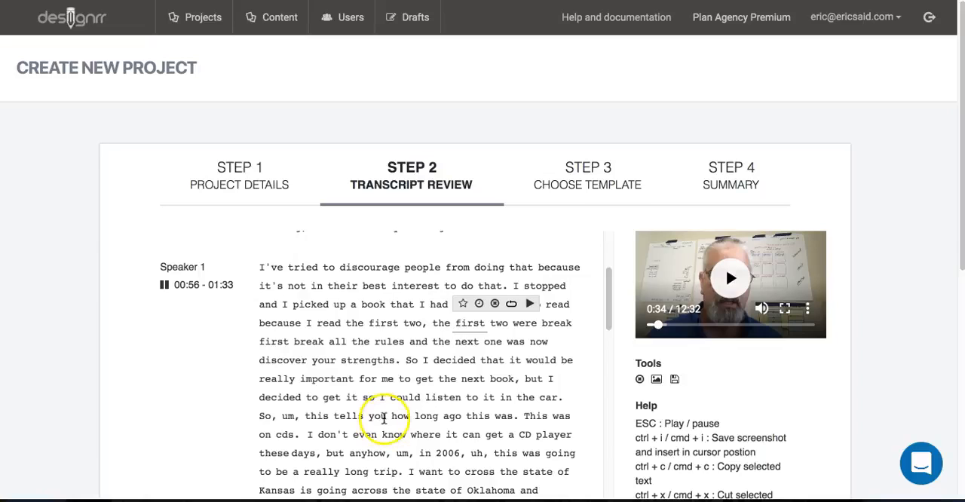
scroll(384, 411, "down", 1)
scroll(383, 417, "down", 1)
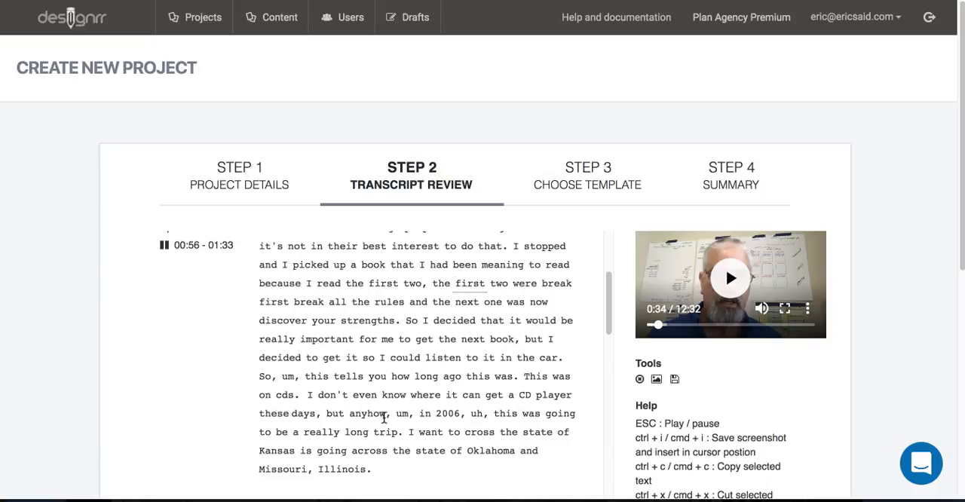
scroll(384, 418, "down", 3)
left_click(355, 450)
scroll(355, 451, "down", 1)
scroll(354, 450, "down", 1)
left_click(362, 446)
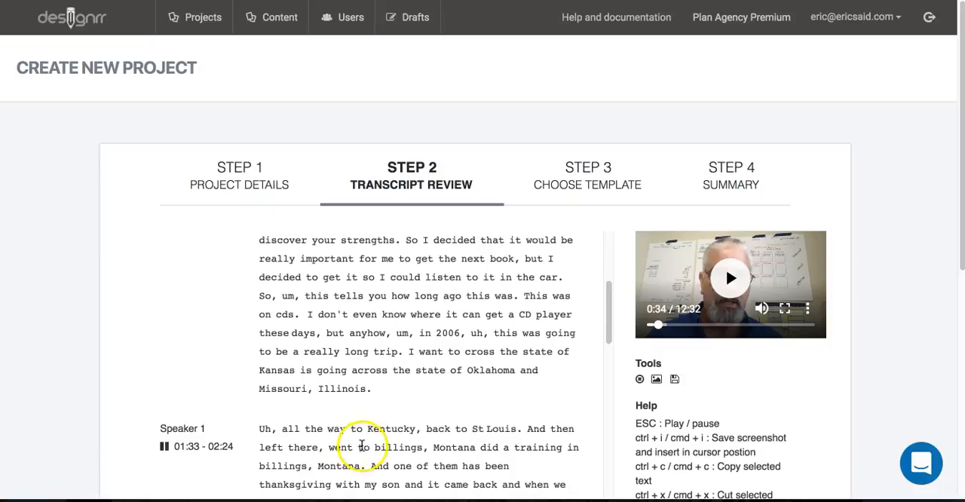
right_click(362, 447)
left_click(351, 450)
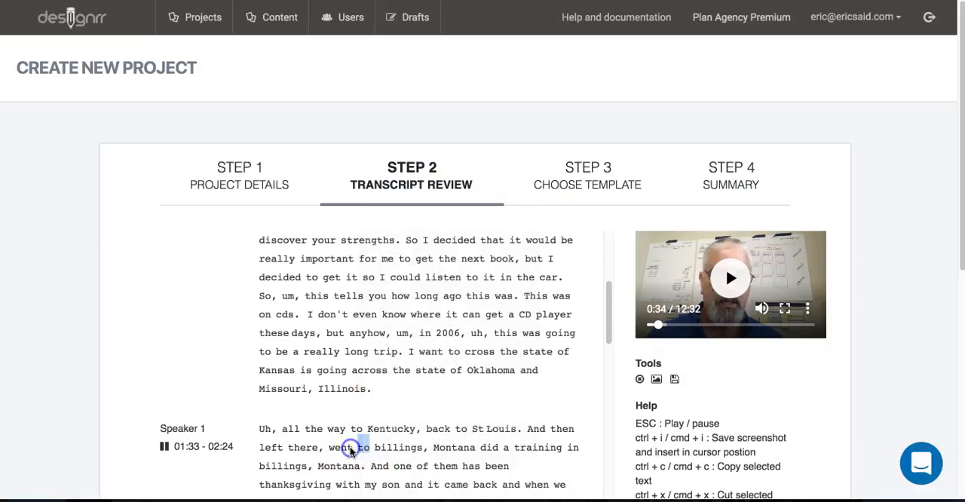
left_click(350, 450)
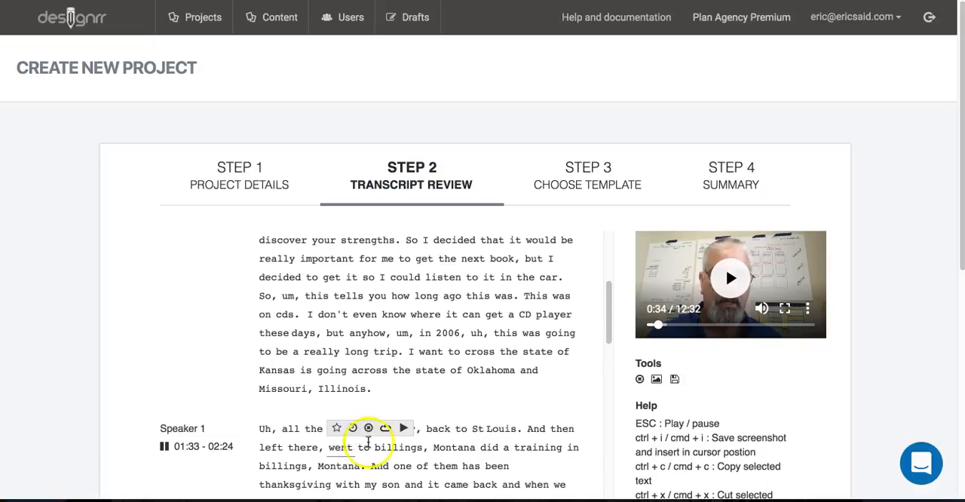
left_click(403, 428)
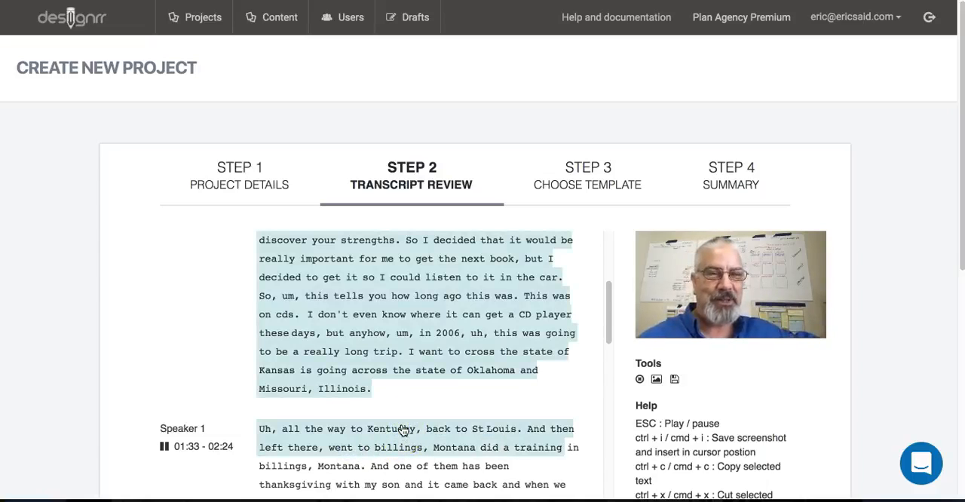
left_click(392, 438)
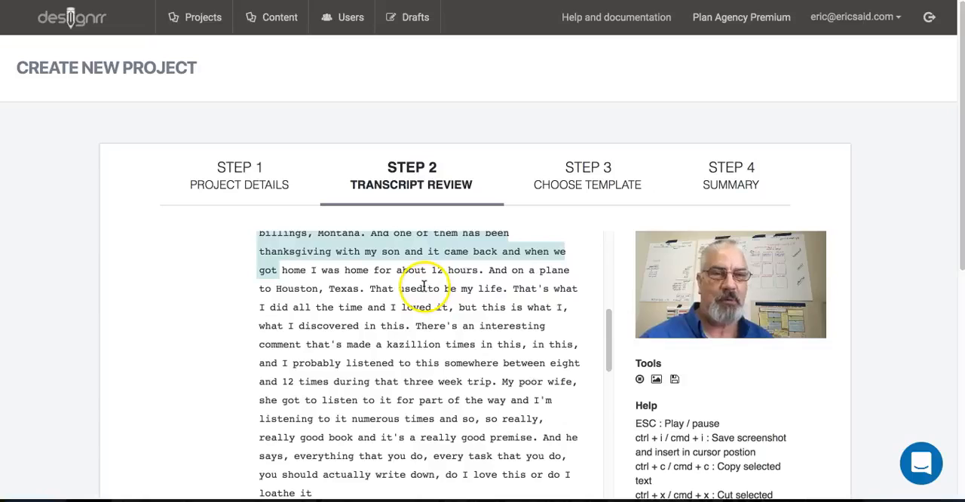
- Pause the video, insert a screenshot of it before "And on a plane to Houston, Texas", and remove that screenshot again
mouse_move(693, 302)
left_click(730, 279)
left_click(490, 270)
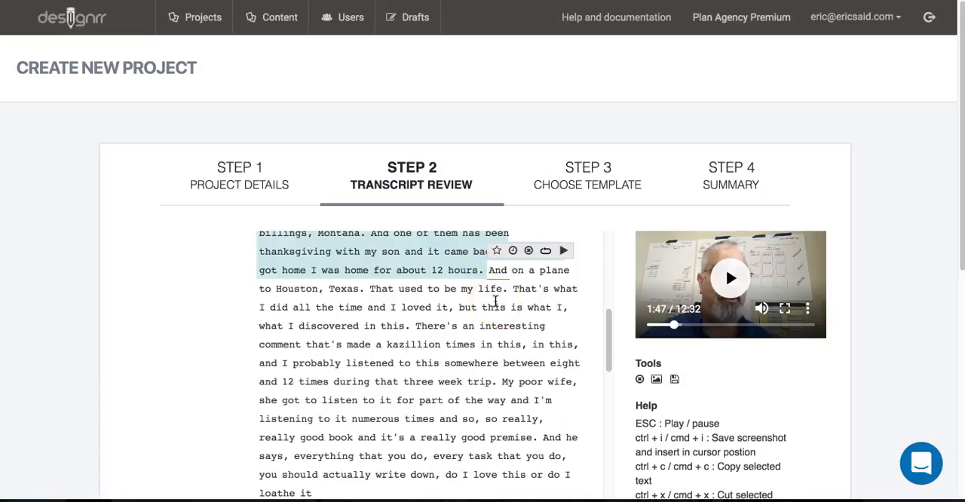
key("ctrl+i")
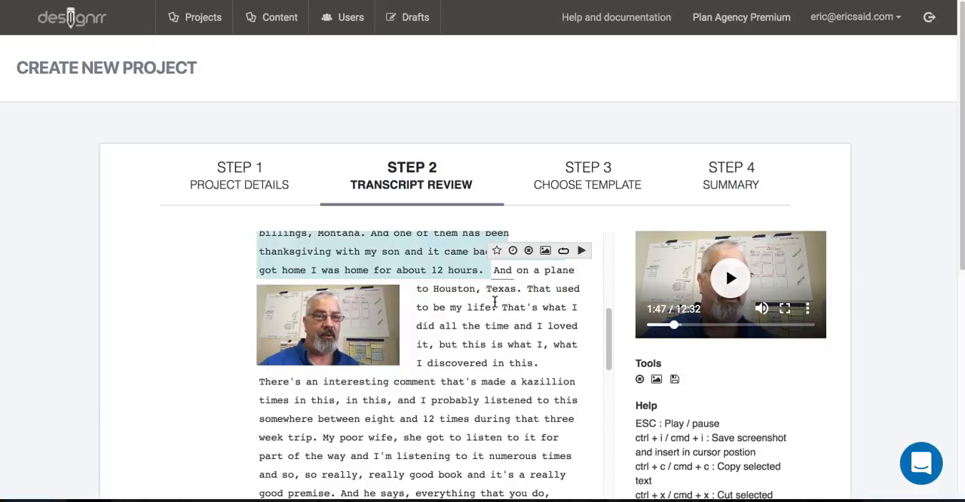
left_click(312, 341)
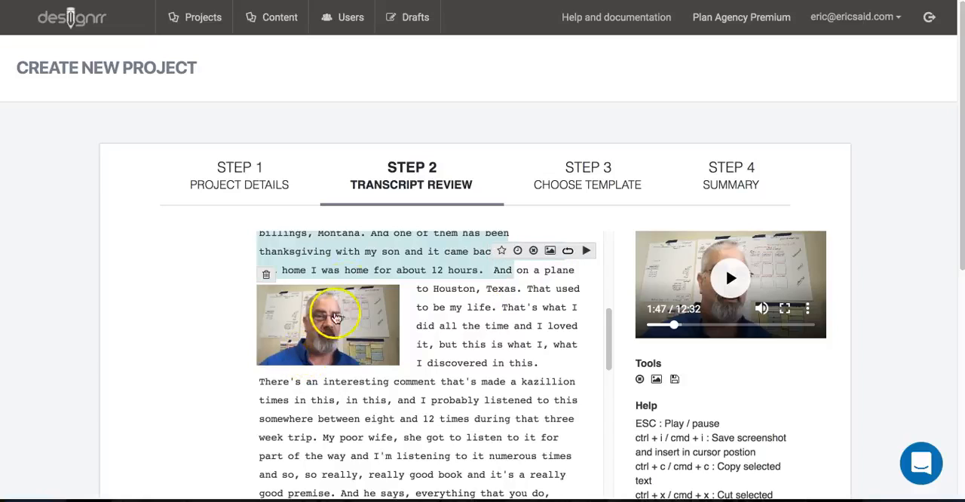
left_click(266, 278)
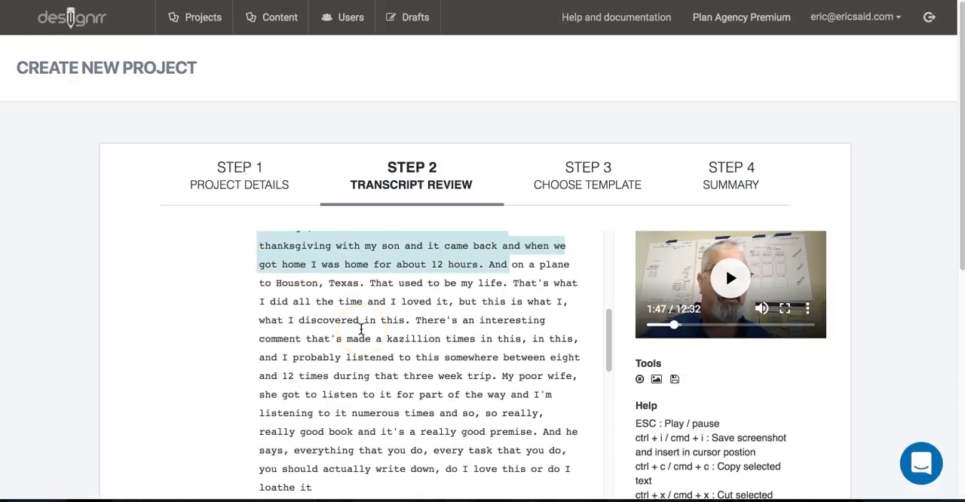
- Insert a video screenshot before "There's an interesting comment" in the 01:33 - 02:24 passage
scroll(731, 362, "down", 5)
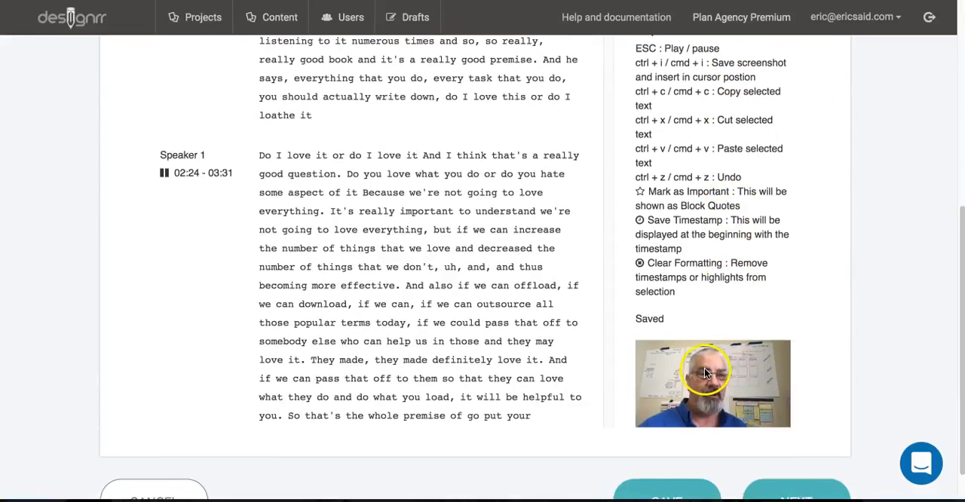
scroll(704, 370, "up", 5)
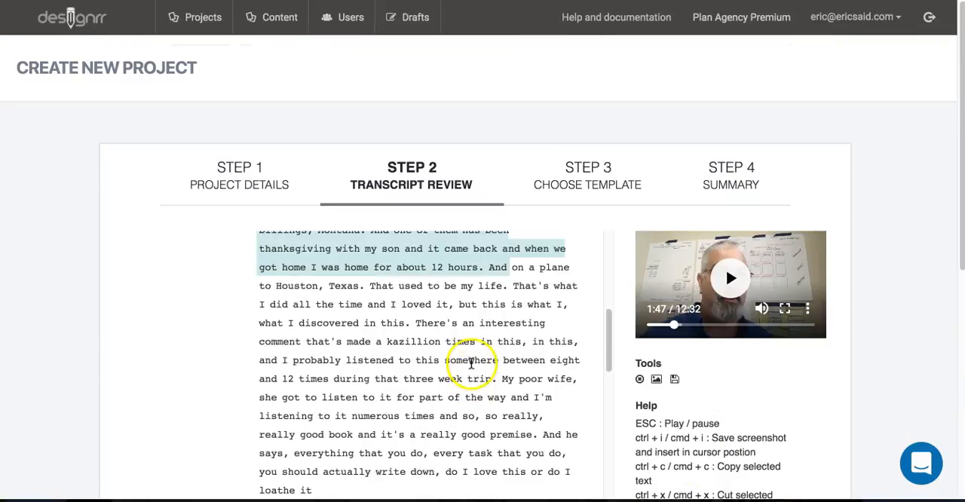
left_click(415, 324)
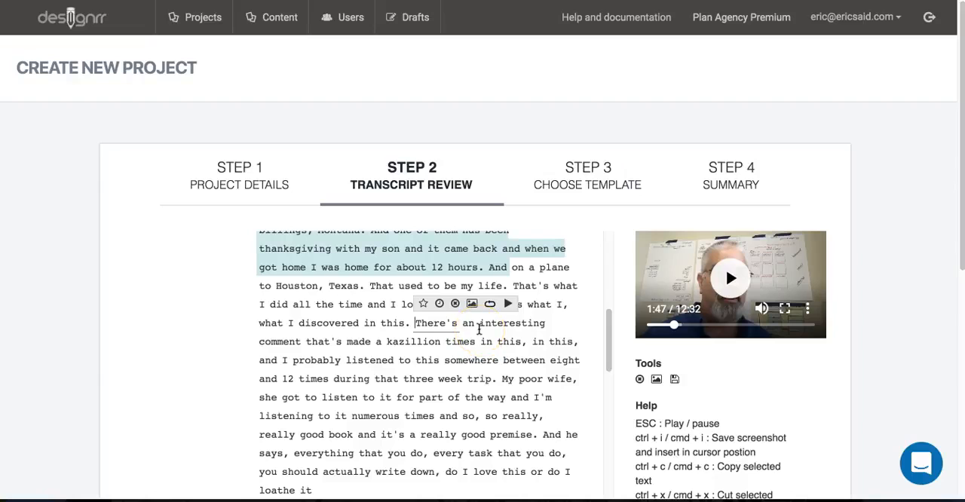
key("ctrl+i")
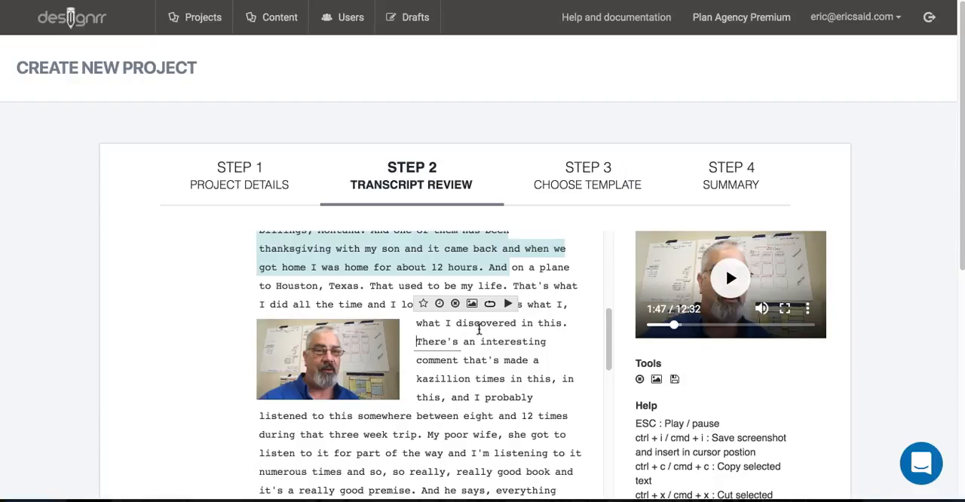
left_click(460, 362)
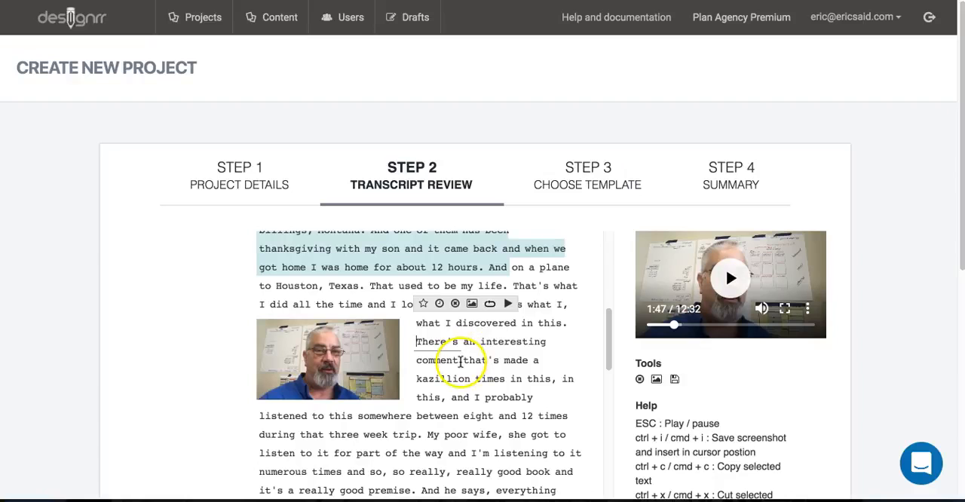
- Save a timestamp on "Do I love it or do I love it" at the start of the 02:24 - 03:31 passage
scroll(460, 363, "down", 1)
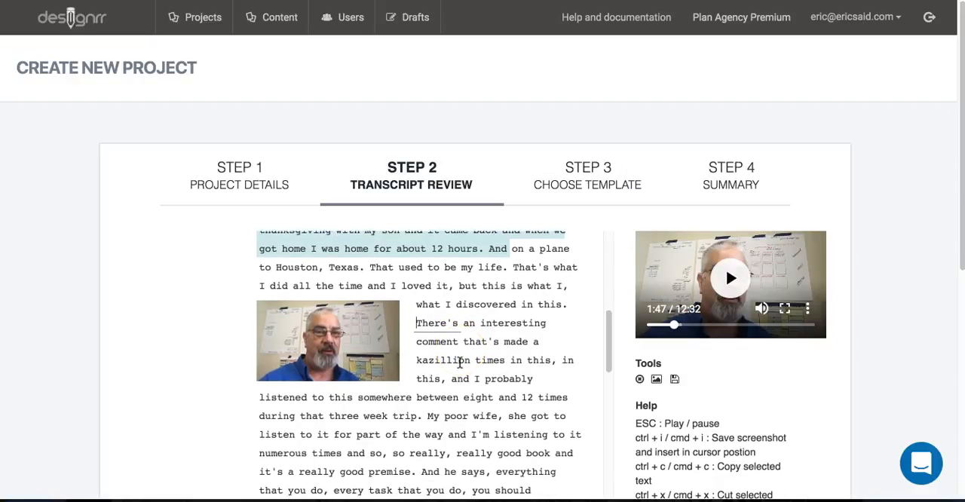
scroll(460, 363, "up", 1)
scroll(460, 362, "up", 3)
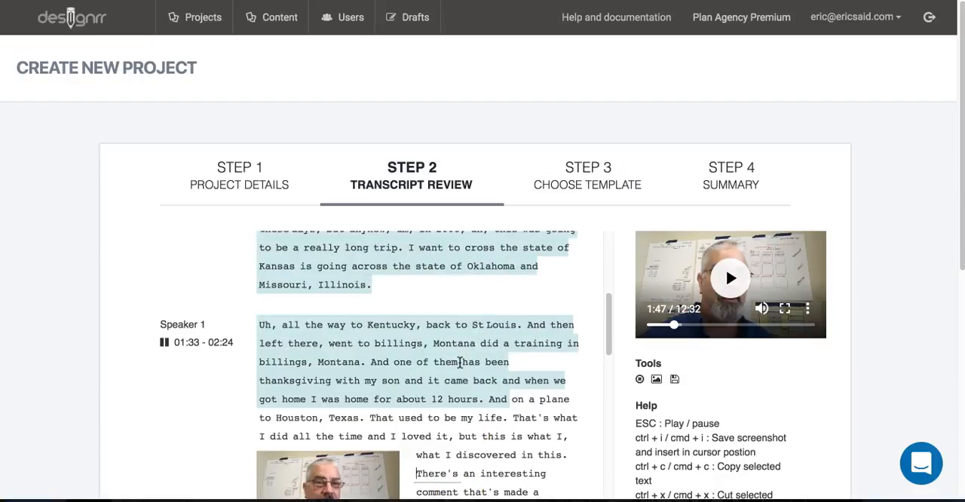
scroll(460, 363, "down", 2)
scroll(460, 362, "down", 5)
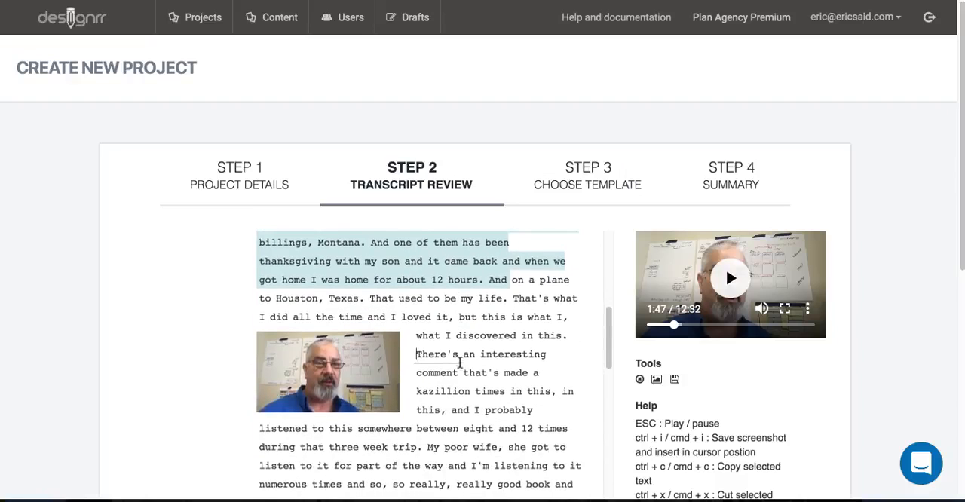
scroll(460, 363, "down", 1)
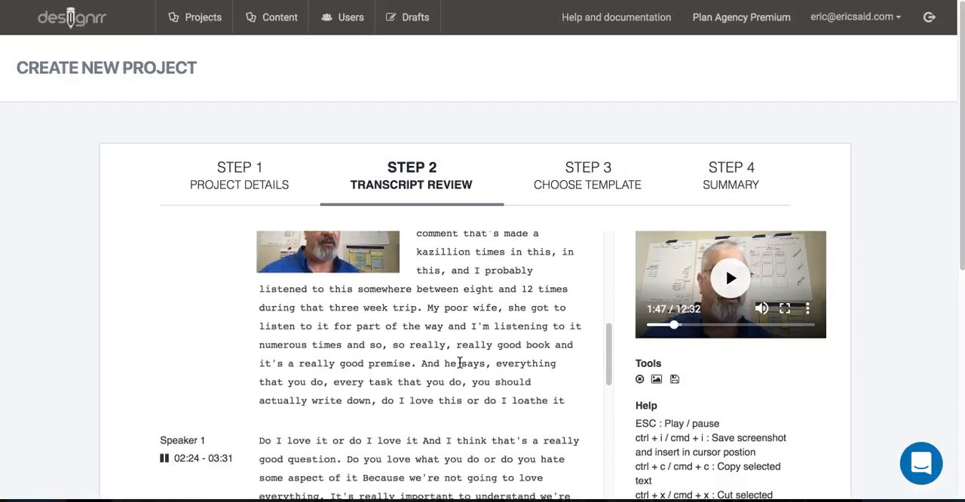
left_click_drag(258, 438, 418, 434)
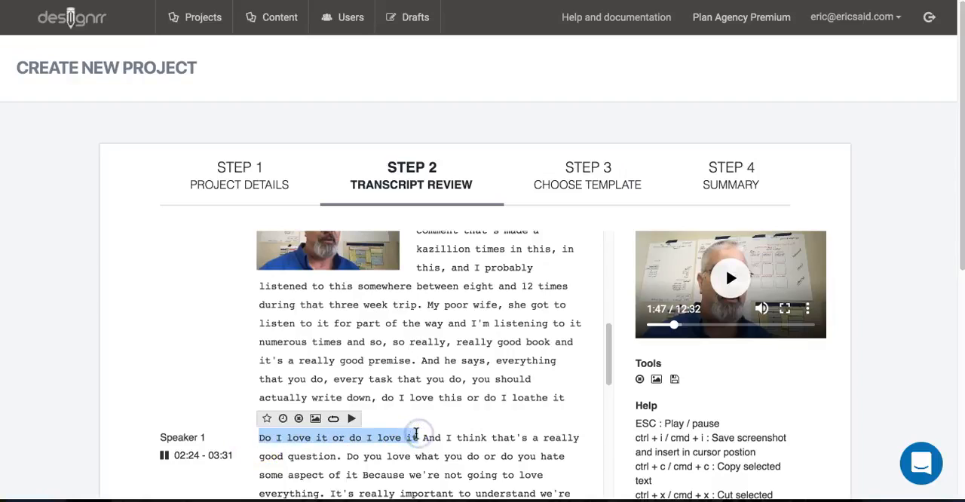
left_click(284, 421)
- Play the video briefly from "I'm trying to hide the text" in the 03:33 - 04:13 passage and pause it
scroll(344, 415, "down", 4)
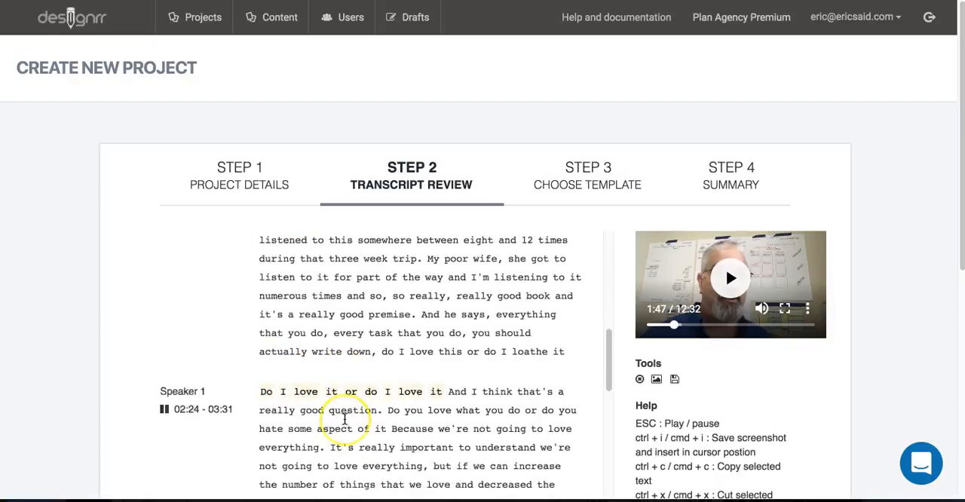
scroll(345, 420, "down", 7)
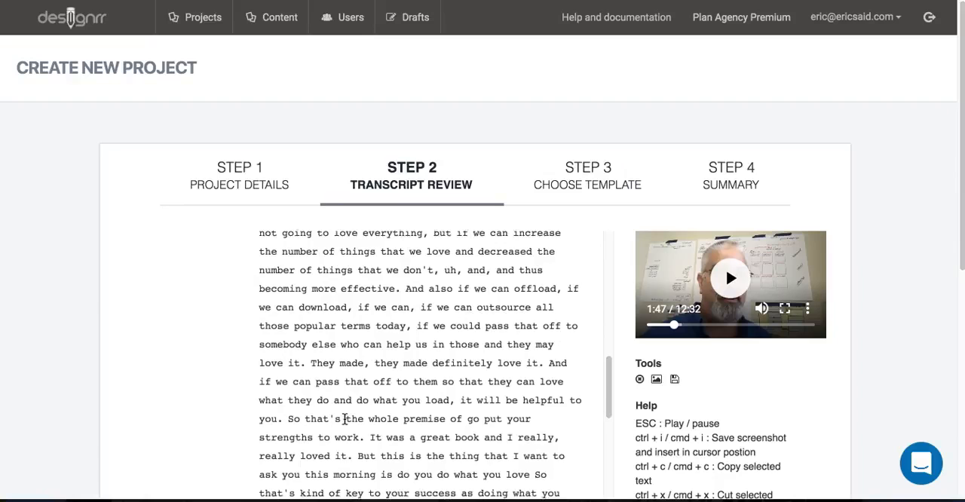
scroll(345, 420, "down", 2)
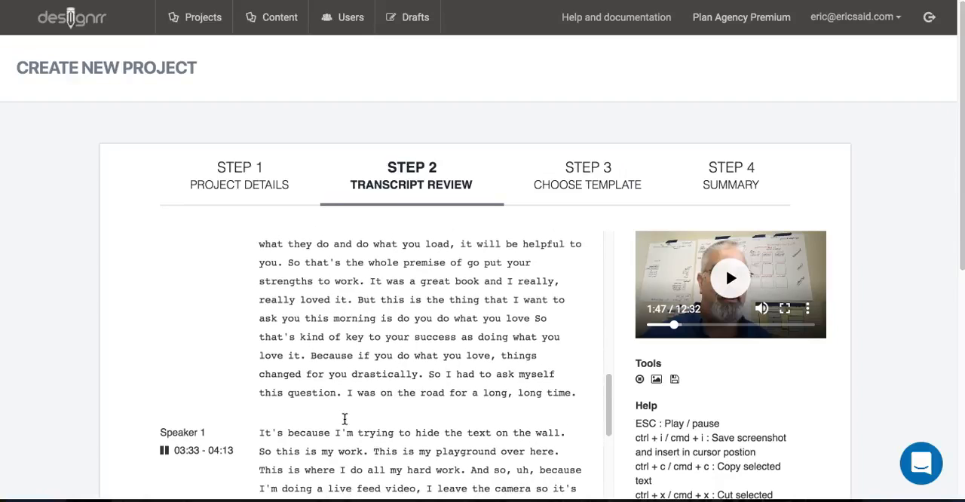
scroll(345, 421, "down", 2)
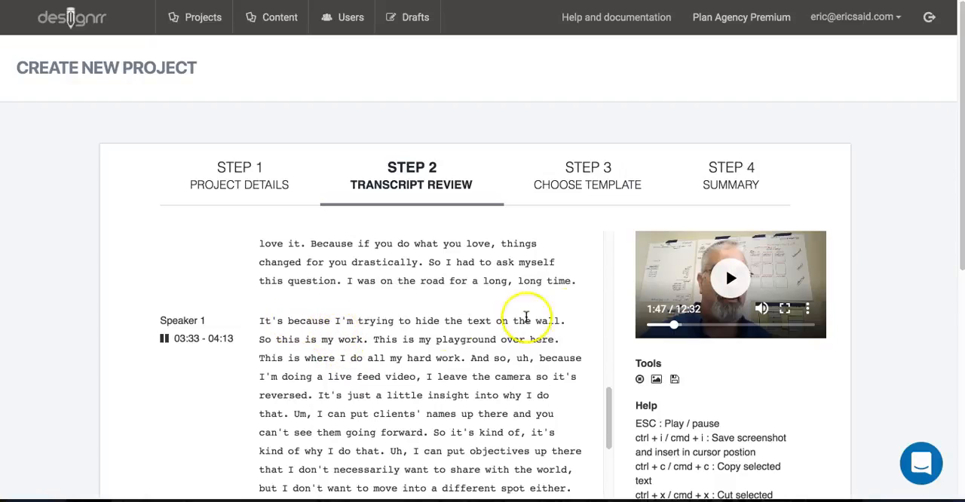
right_click(289, 325)
left_click(278, 326)
left_click(334, 324)
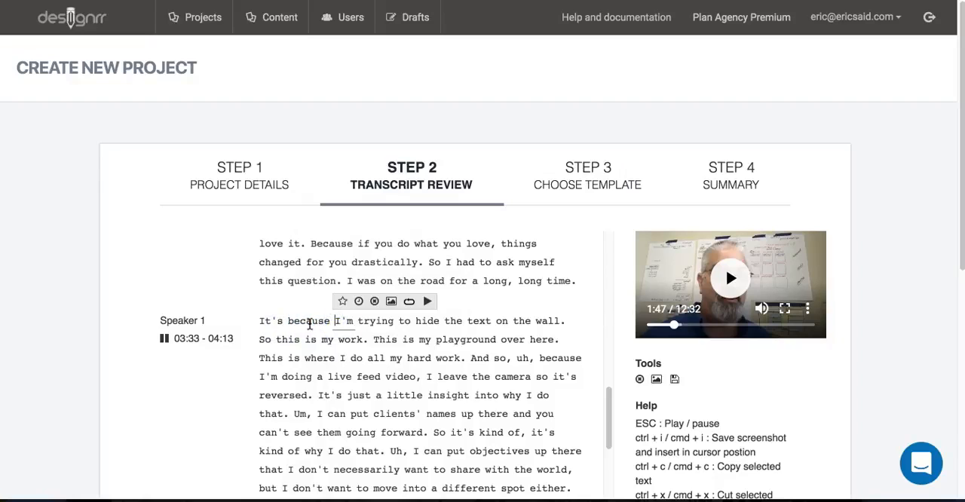
left_click(427, 302)
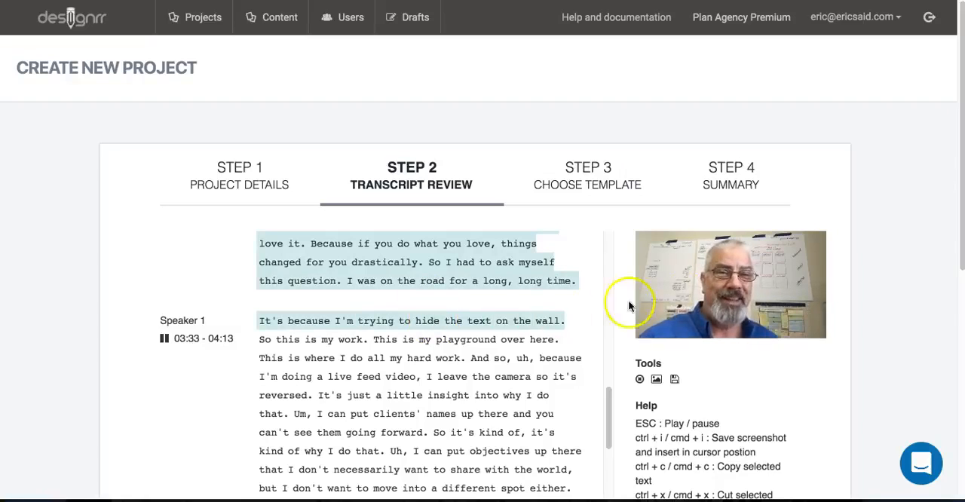
left_click(736, 279)
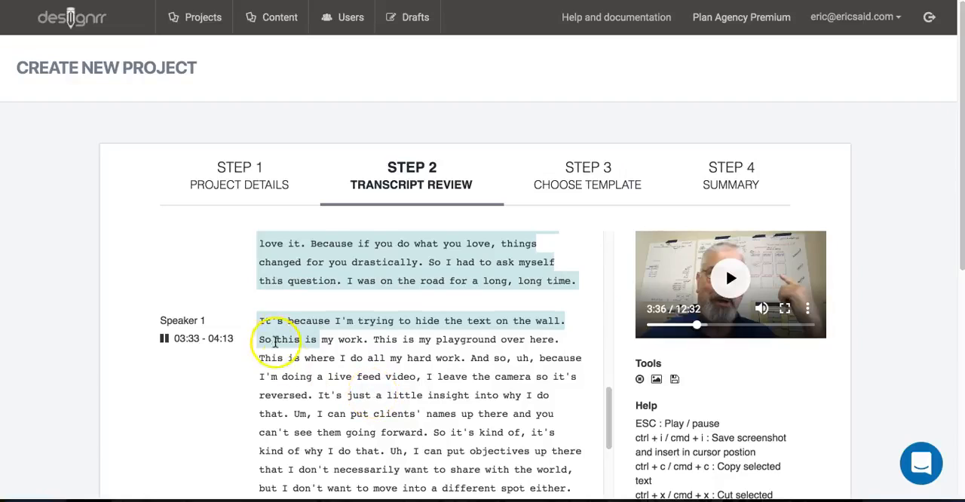
- Insert the marker "***" before "It's because I'm trying" at the start of the 03:33 - 04:13 passage
left_click(261, 321)
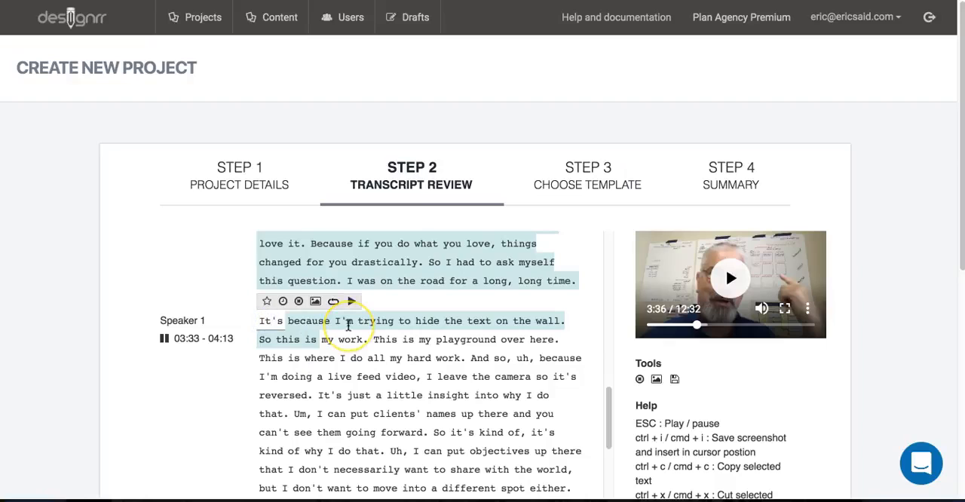
type("***")
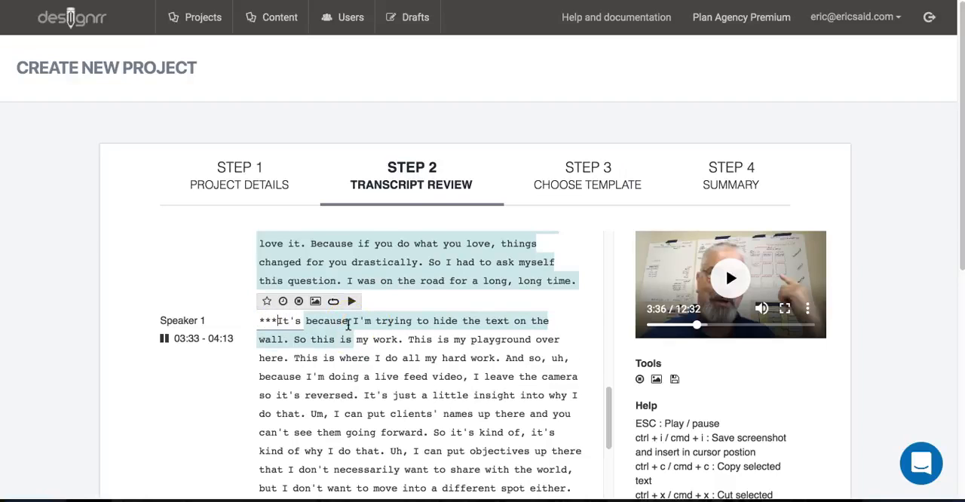
left_click(396, 356)
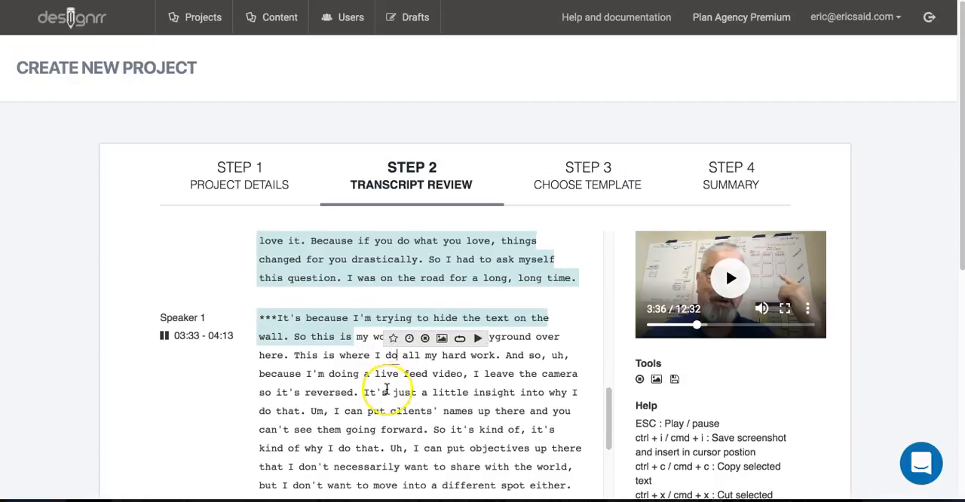
- Save a timestamp on "my question to you this morning is, do you do what you love" in the 04:13 - 04:54 passage
scroll(386, 390, "down", 2)
scroll(387, 390, "down", 5)
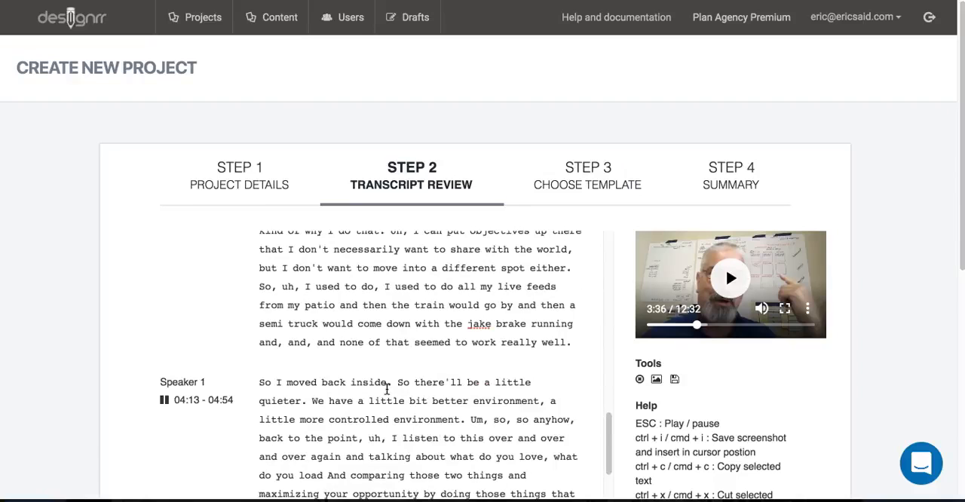
scroll(386, 390, "down", 1)
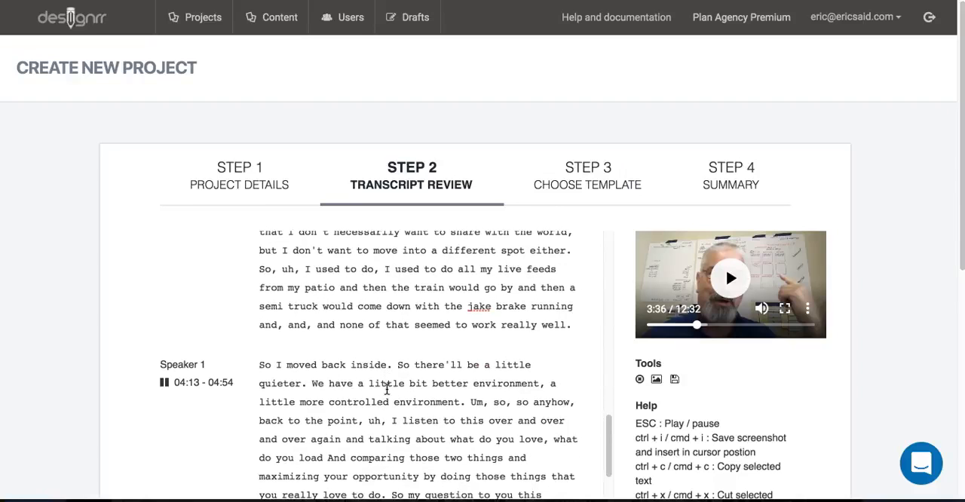
scroll(386, 390, "down", 1)
scroll(386, 390, "down", 2)
scroll(386, 390, "down", 2)
scroll(386, 390, "down", 3)
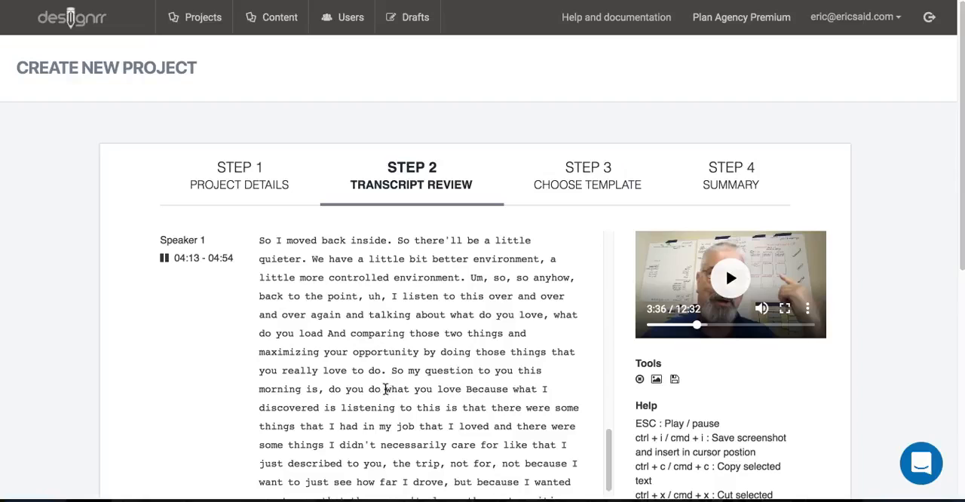
left_click_drag(409, 371, 460, 380)
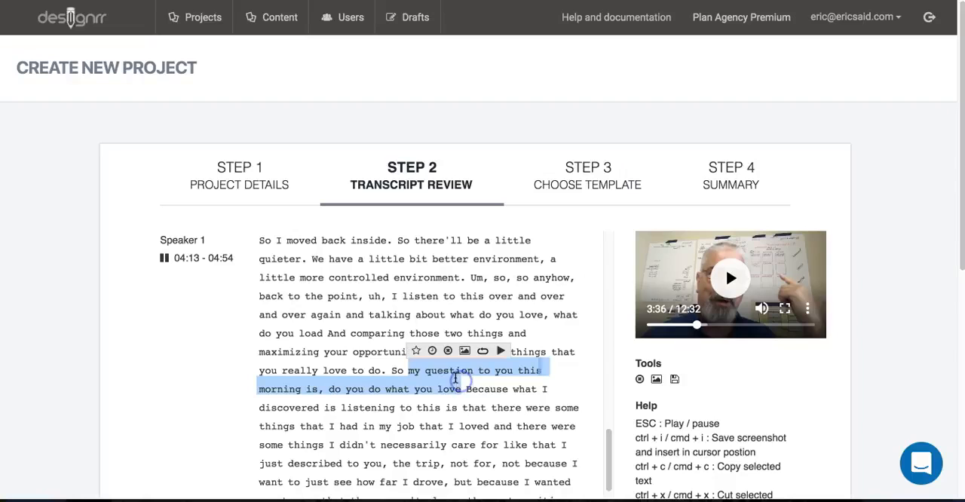
left_click(430, 351)
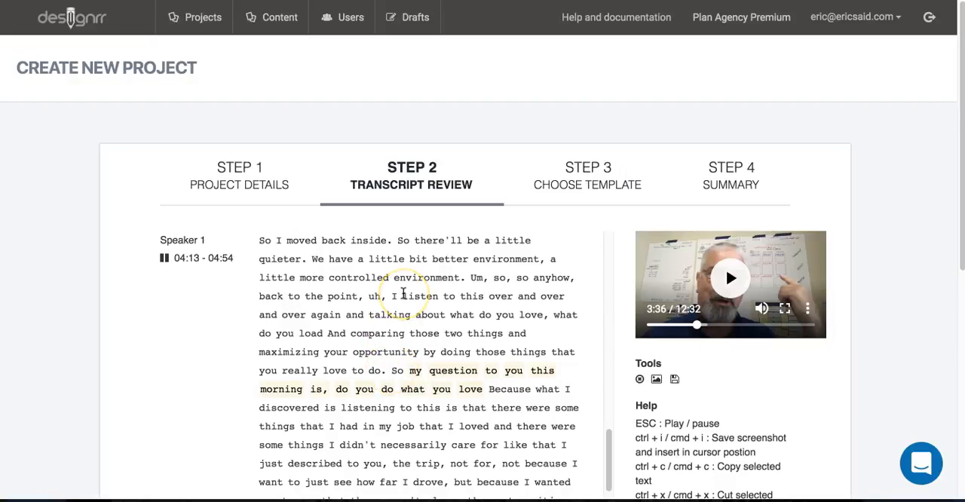
- Insert the marker "***" directly after "a little more controlled environment." in the 04:13 - 04:54 passage
scroll(403, 294, "down", 1)
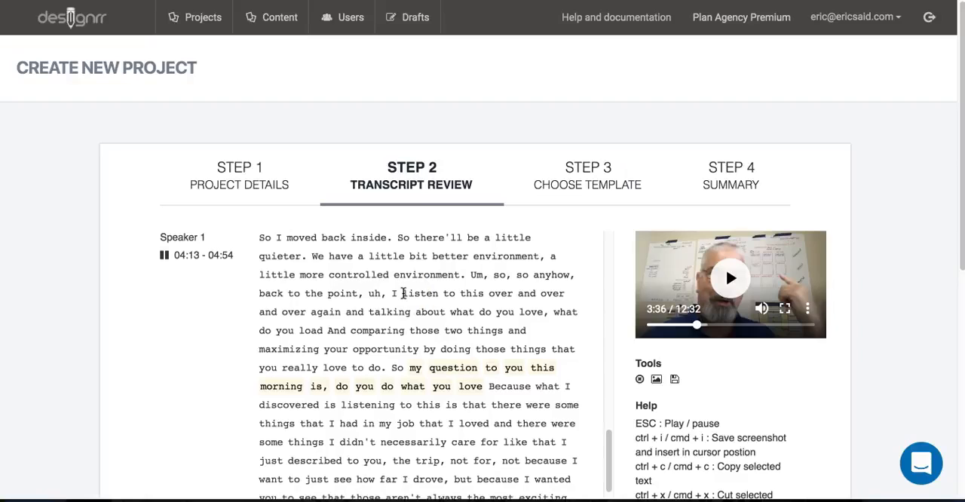
left_click(465, 274)
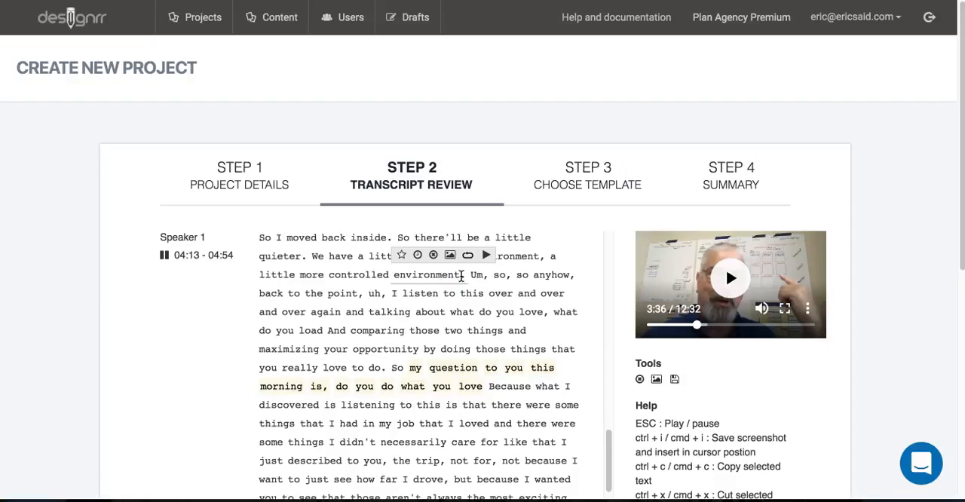
type("***")
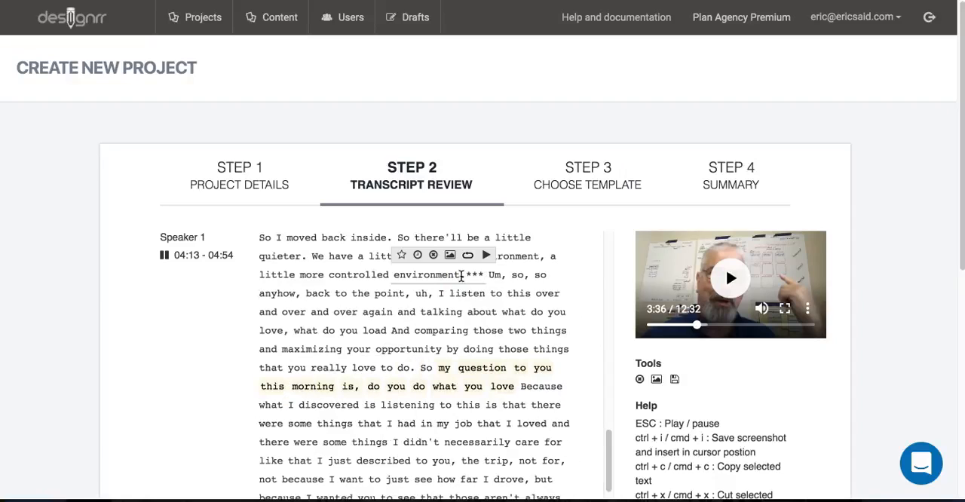
left_click(458, 317)
- Save a timestamp on "I'm going to give you three things to do with this in just a minute," in the 06:23 - 07:13 passage
scroll(462, 320, "down", 3)
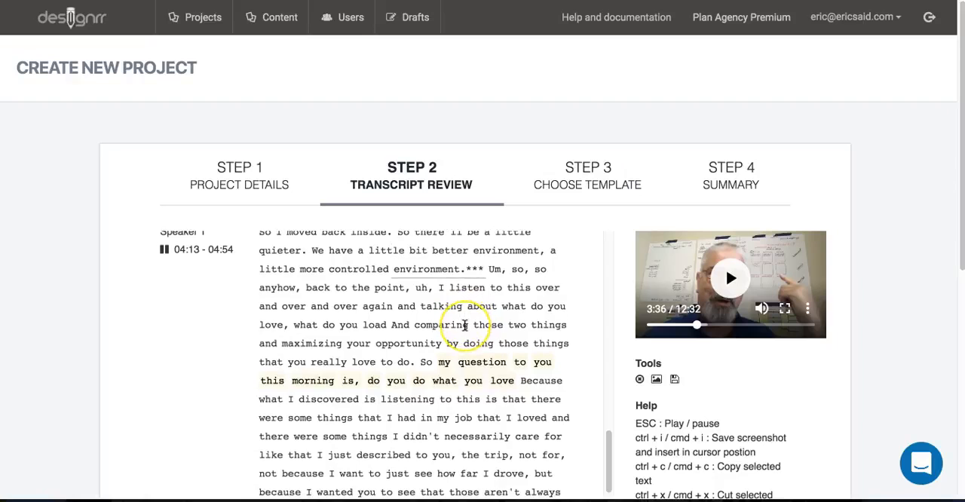
scroll(465, 324, "down", 4)
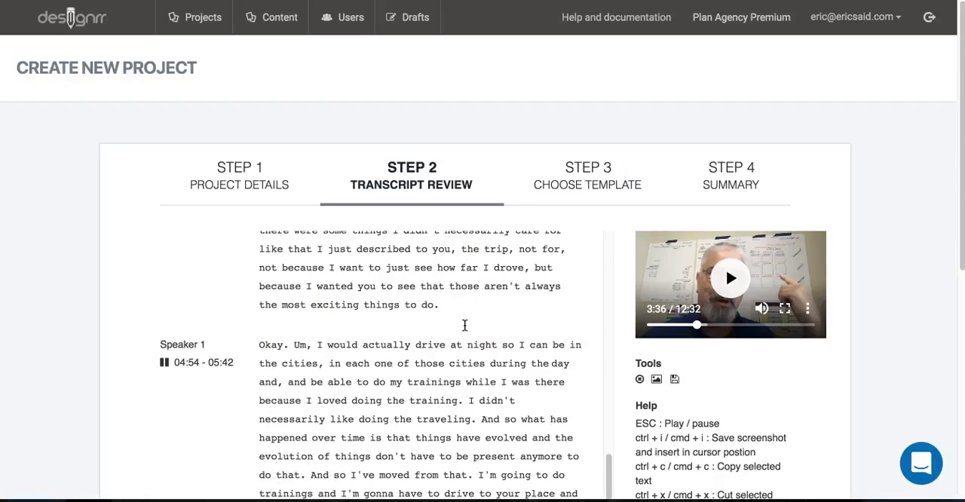
scroll(465, 324, "down", 3)
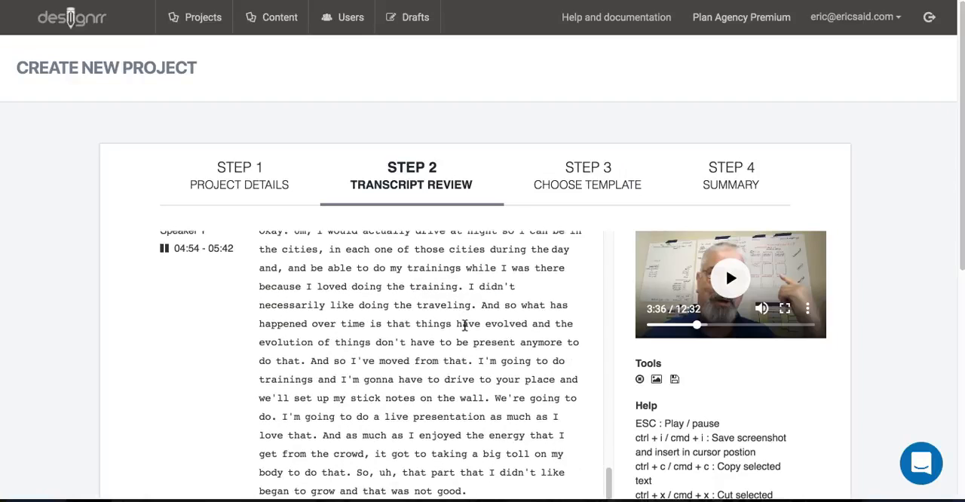
scroll(464, 324, "down", 4)
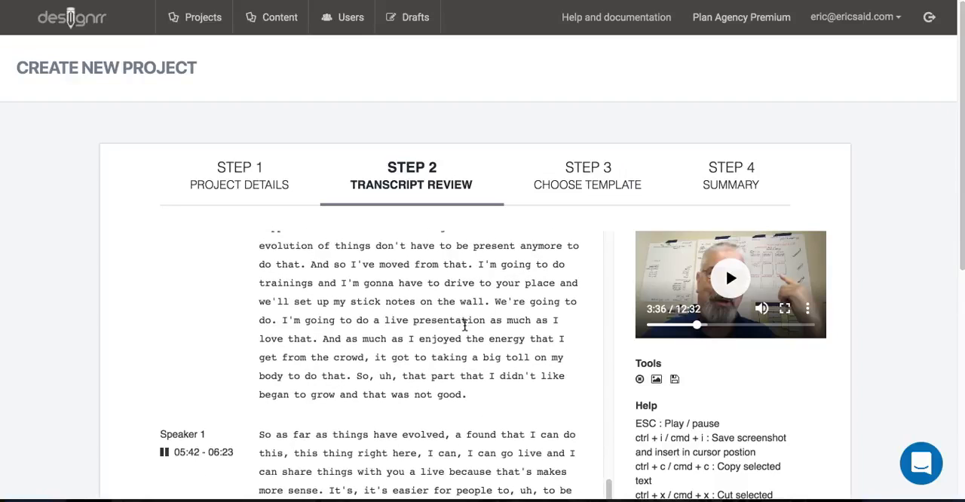
scroll(465, 325, "down", 2)
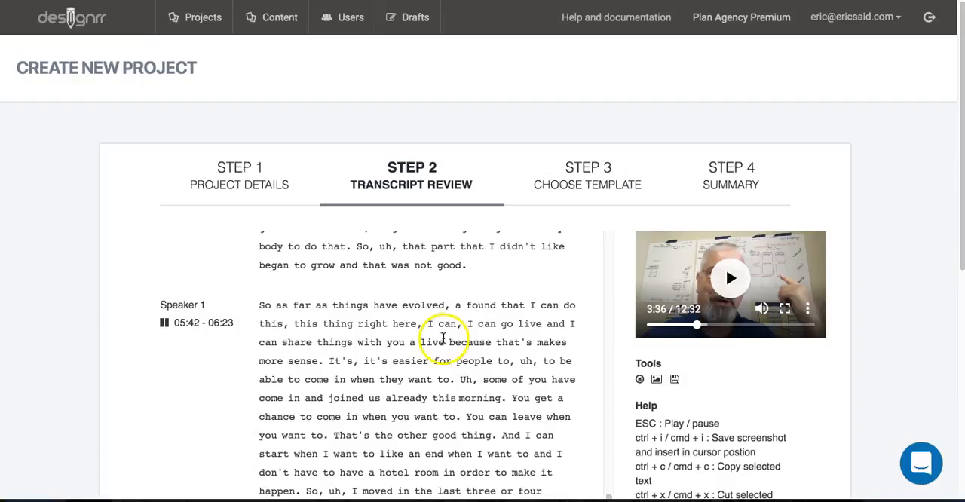
scroll(453, 332, "down", 4)
scroll(443, 339, "down", 4)
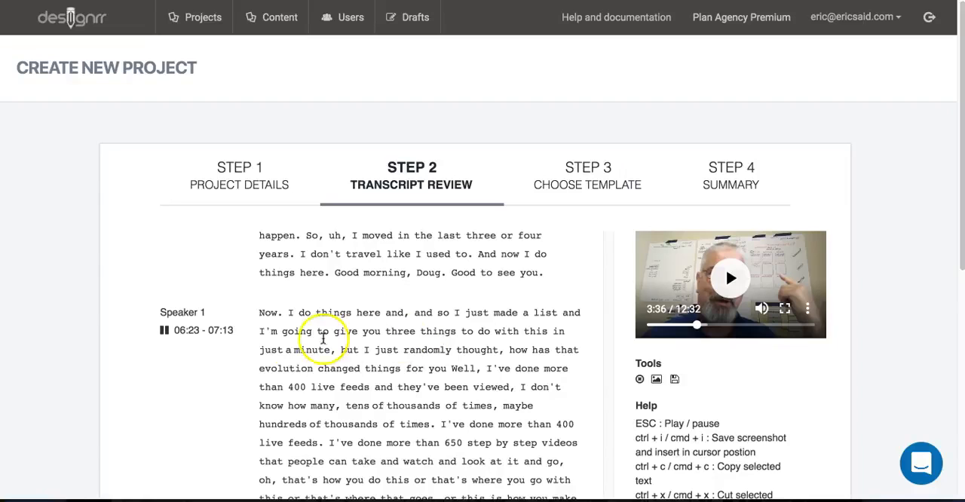
left_click_drag(259, 331, 336, 347)
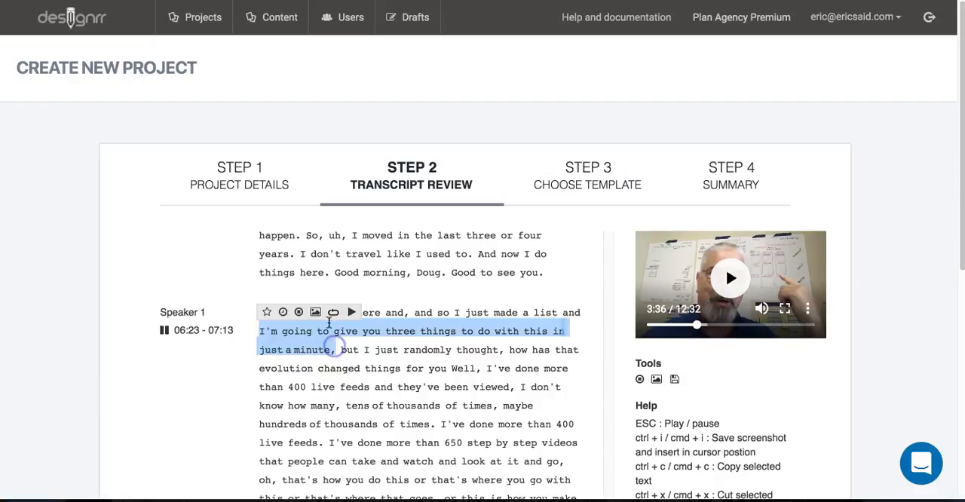
left_click(284, 312)
left_click(347, 350)
- Save a timestamp on "don't let things distract you from that. Some people can be distracting" in the 08:50 - 09:44 passage
scroll(350, 351, "down", 1)
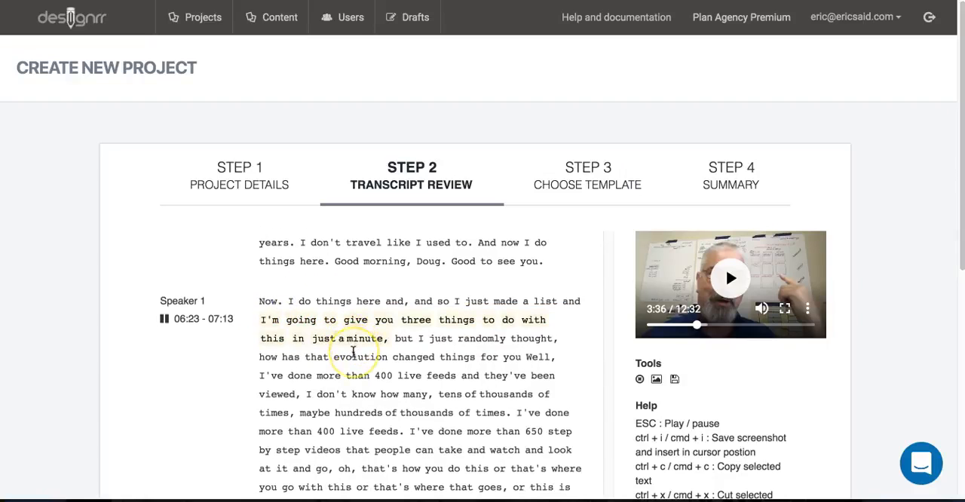
scroll(353, 352, "down", 2)
scroll(353, 352, "down", 5)
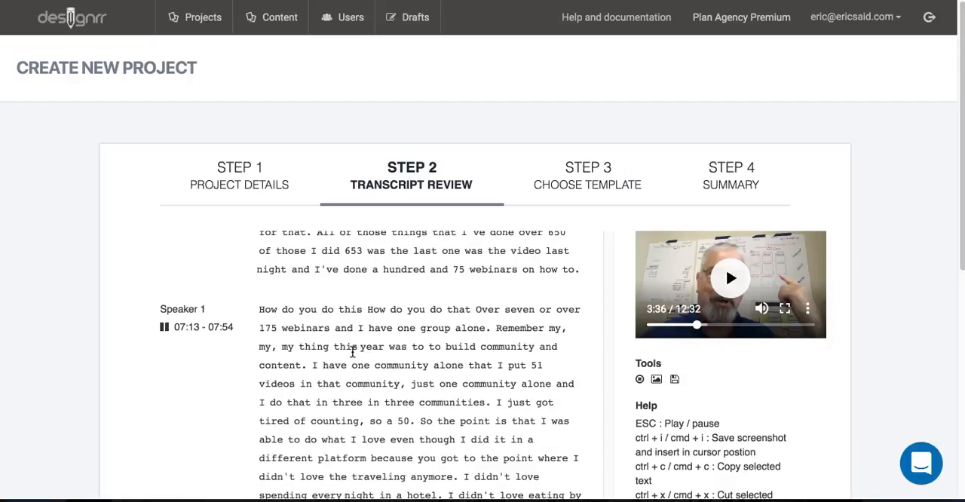
scroll(352, 352, "down", 6)
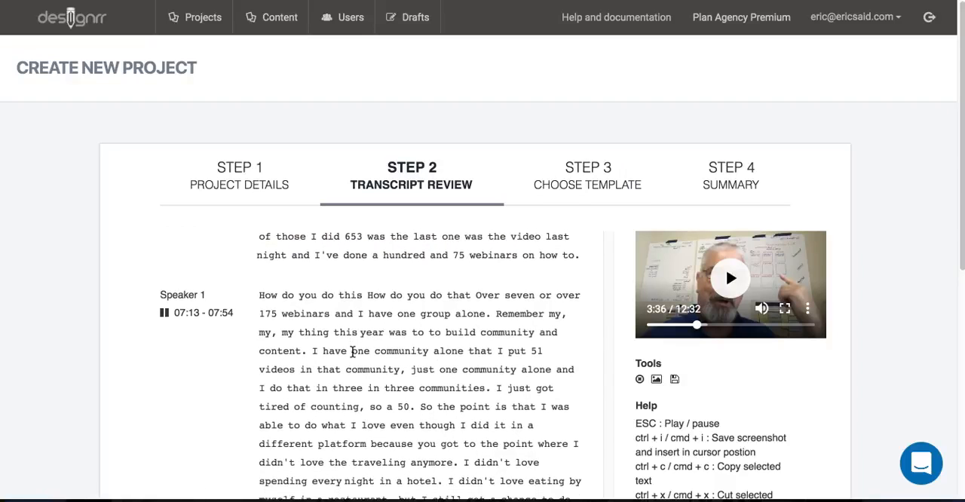
scroll(352, 351, "down", 3)
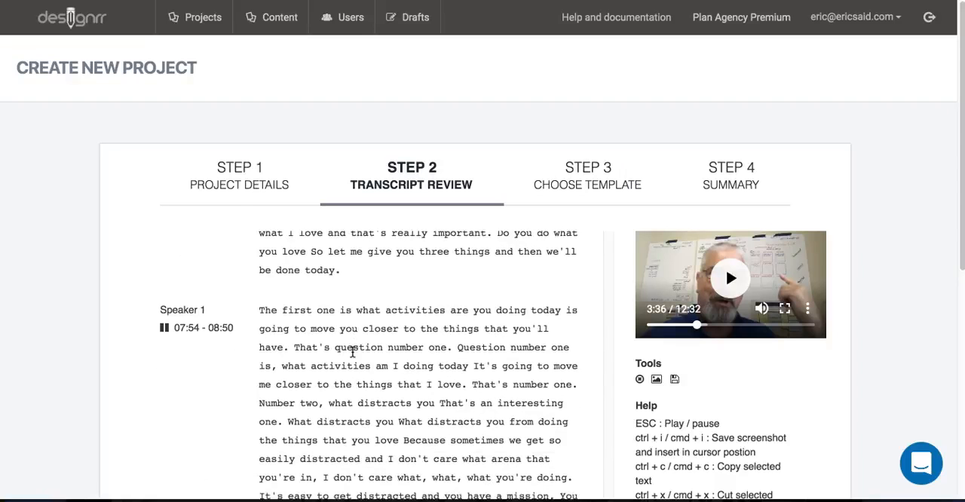
scroll(352, 352, "down", 2)
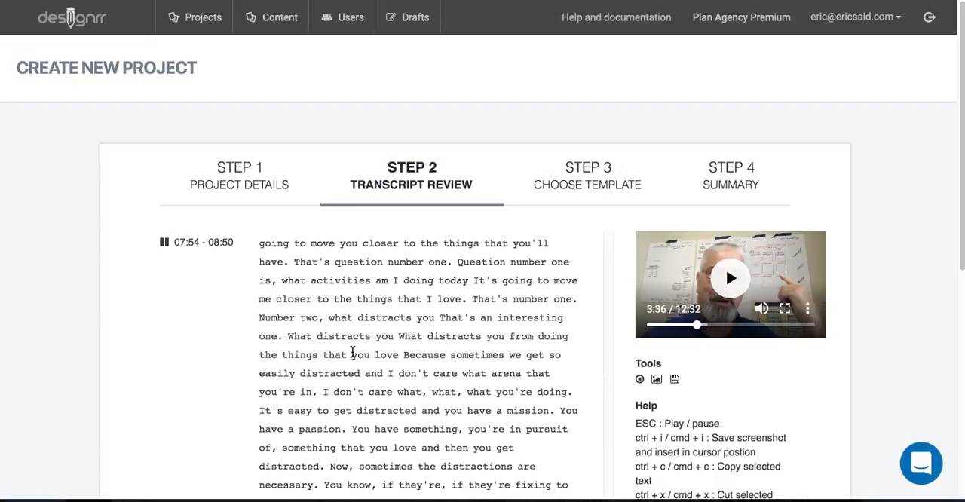
scroll(352, 352, "down", 1)
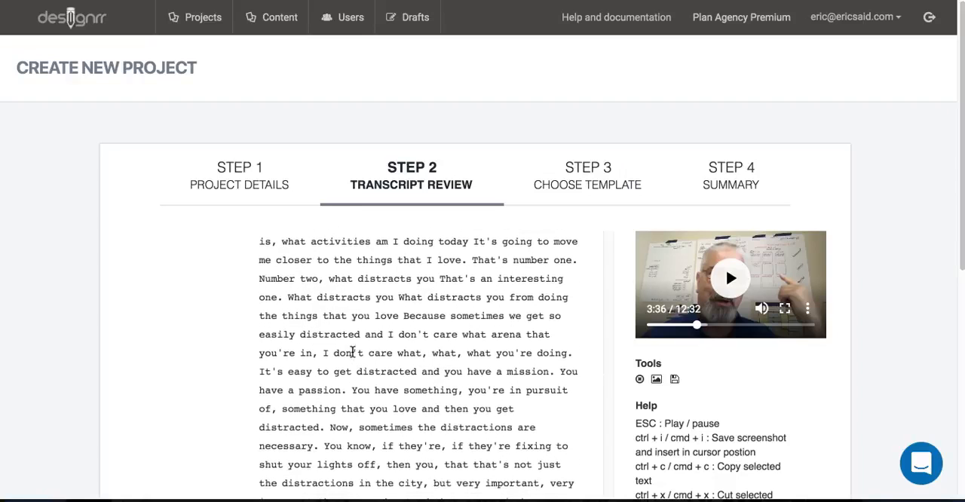
scroll(352, 352, "down", 4)
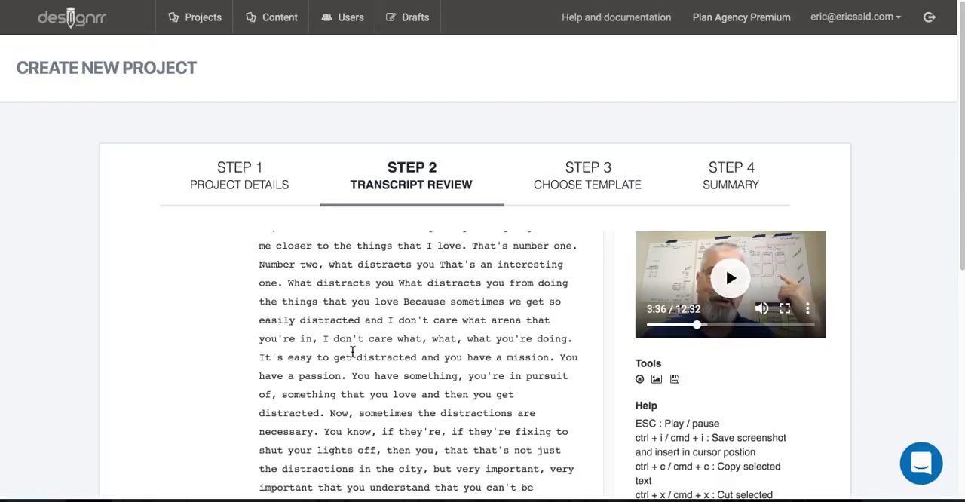
scroll(352, 352, "down", 7)
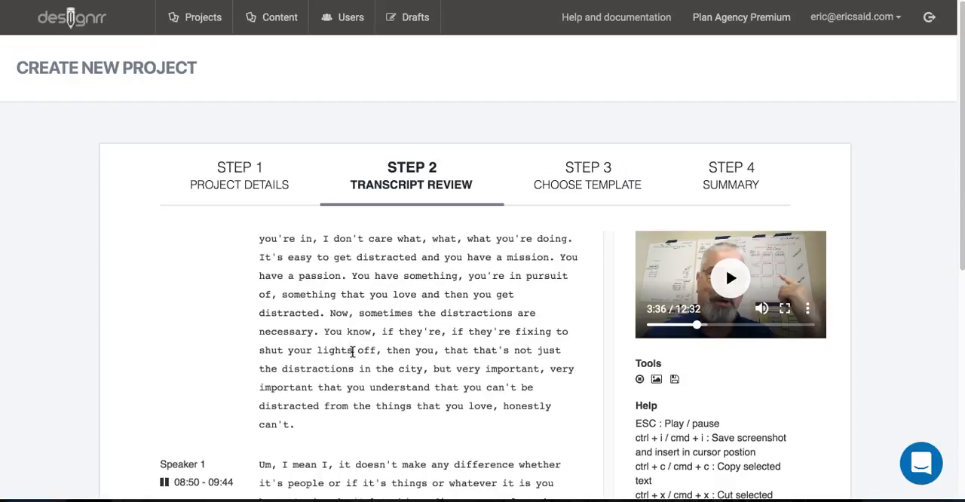
scroll(352, 353, "down", 1)
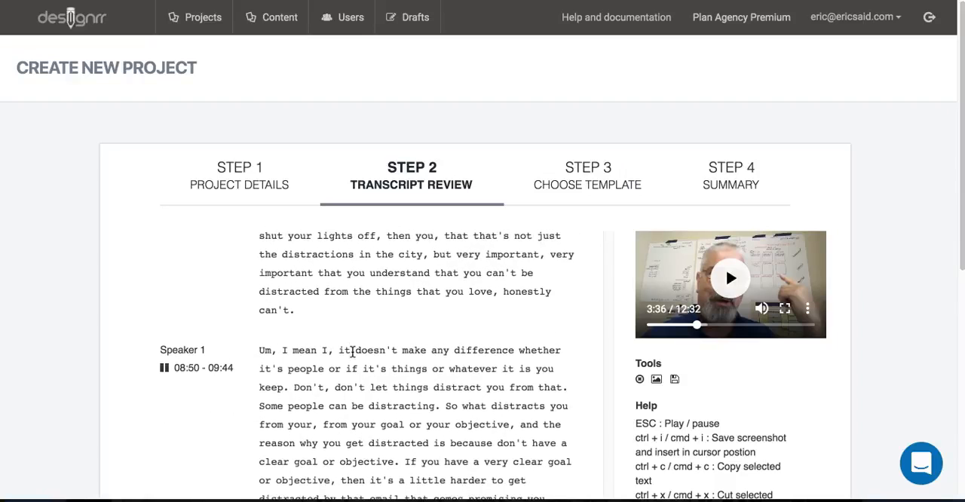
scroll(352, 352, "down", 1)
scroll(353, 352, "down", 3)
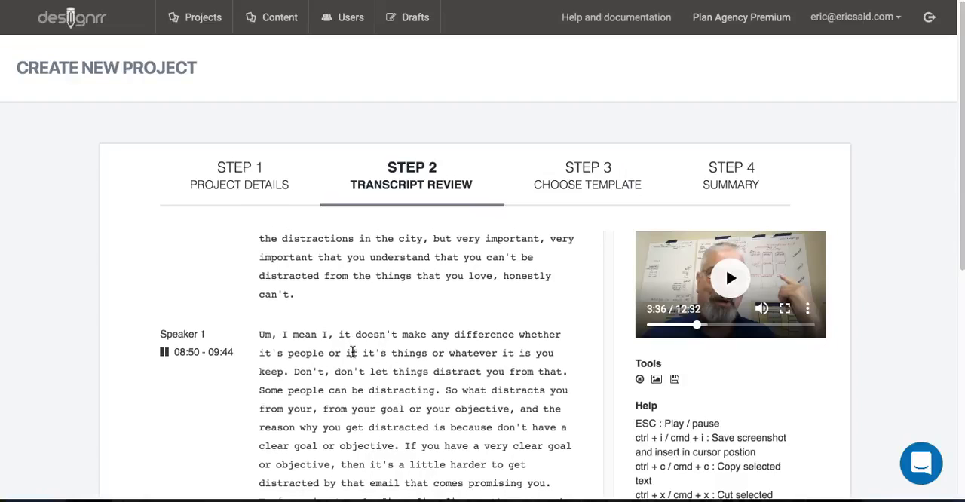
left_click(456, 367)
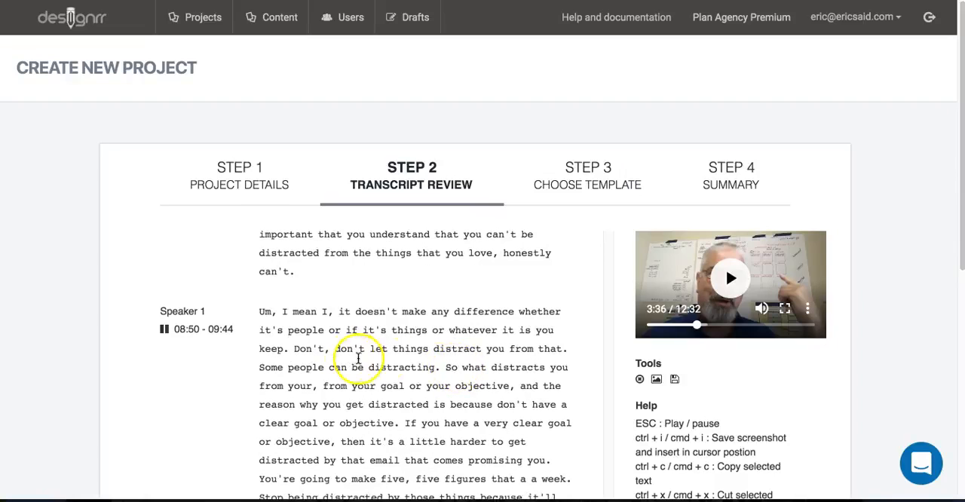
left_click_drag(336, 349, 438, 370)
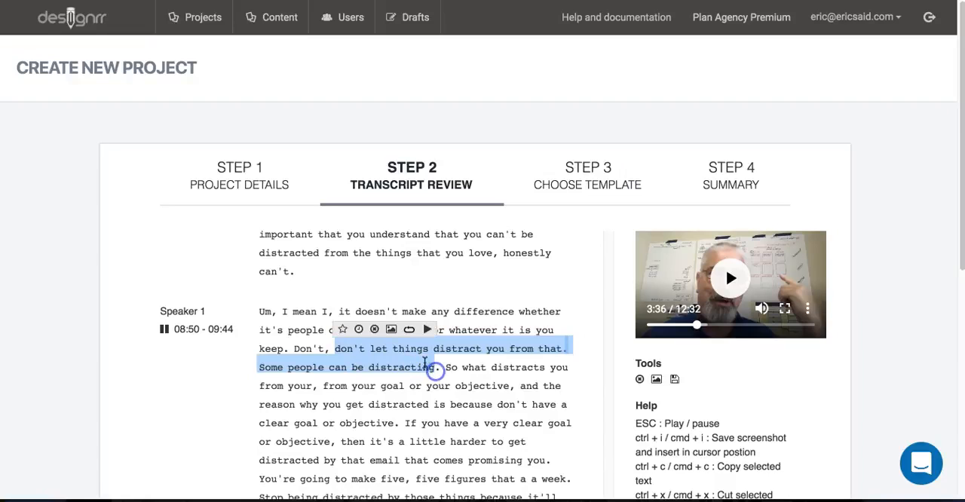
left_click(359, 330)
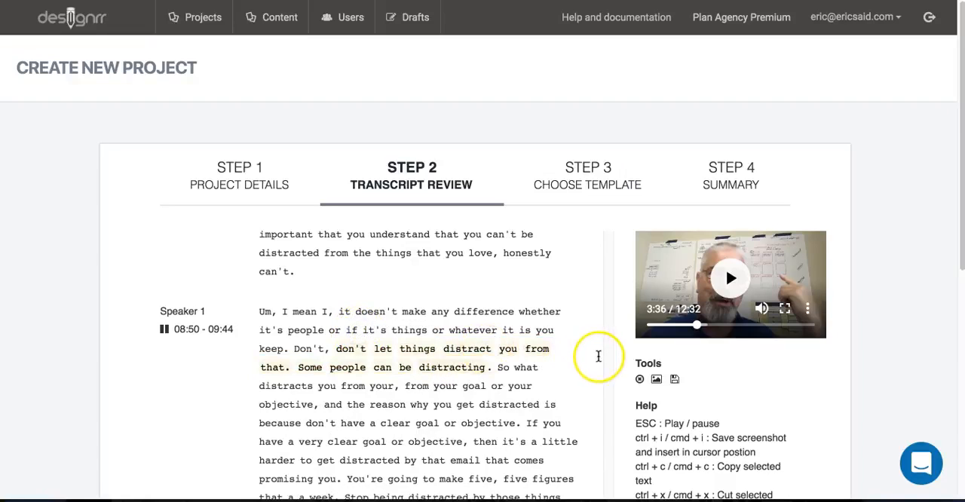
- Save the reviewed transcript as an audio draft
scroll(589, 355, "down", 5)
scroll(856, 322, "down", 5)
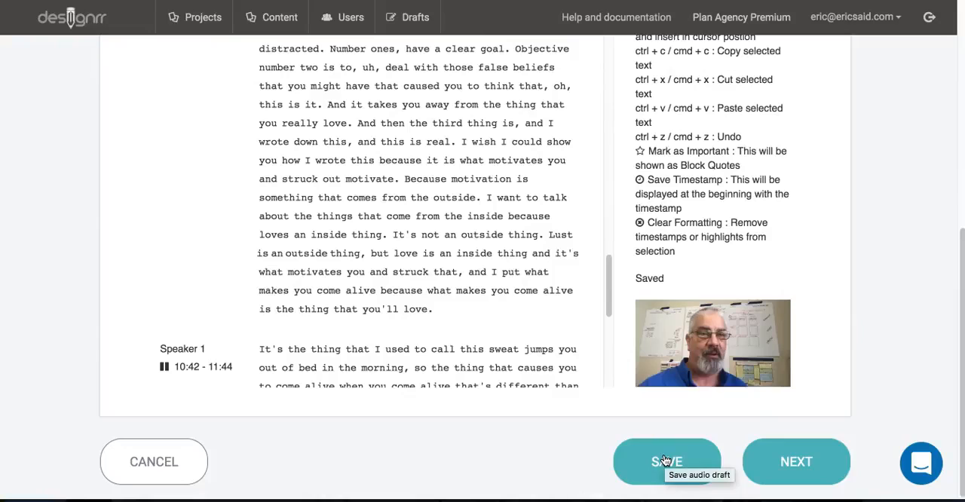
left_click(665, 461)
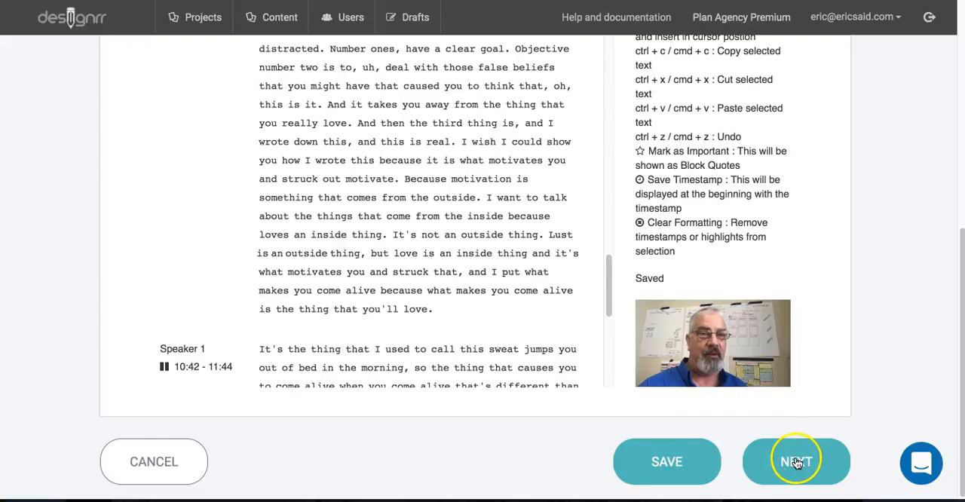
- Proceed to template selection, choose the "Music - 1 Column - Yellow" template and continue to the project summary
left_click(798, 463)
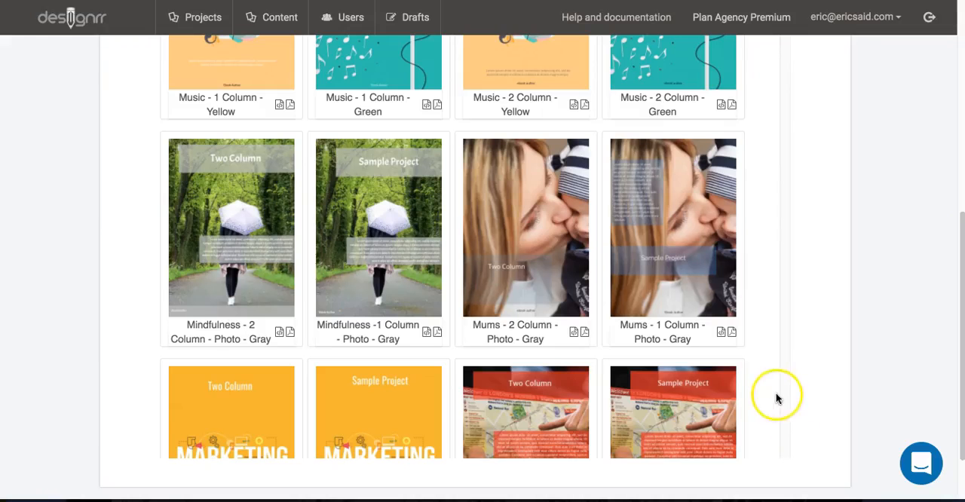
scroll(778, 398, "up", 5)
left_click(285, 386)
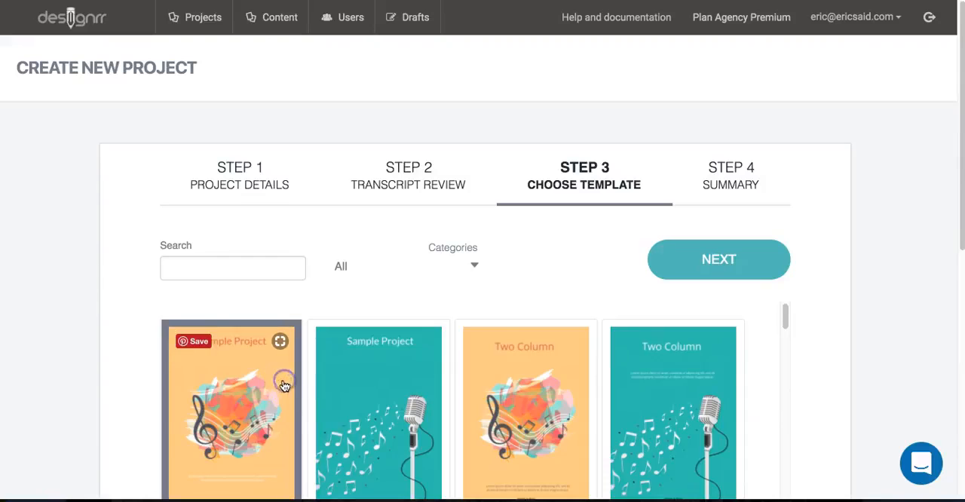
left_click(694, 257)
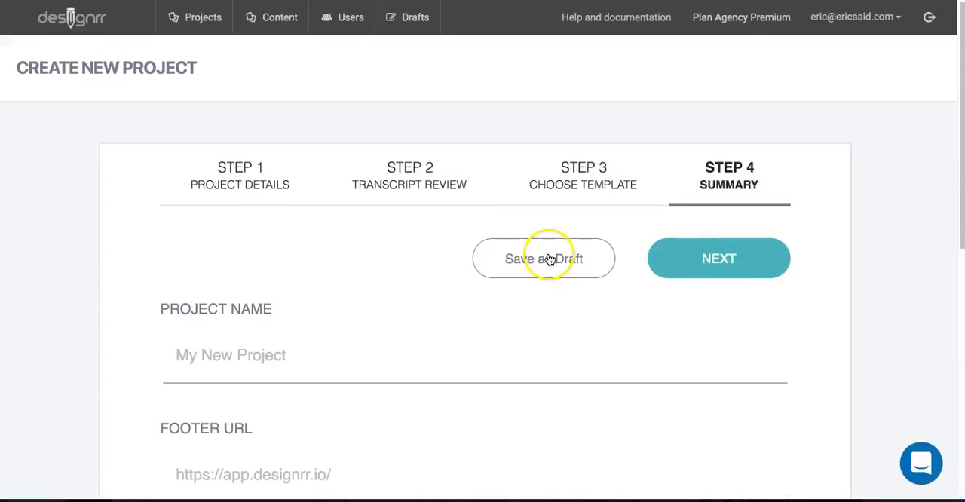
- Save the project as a draft, keeping the default draft name, article title and footer URL
left_click(549, 259)
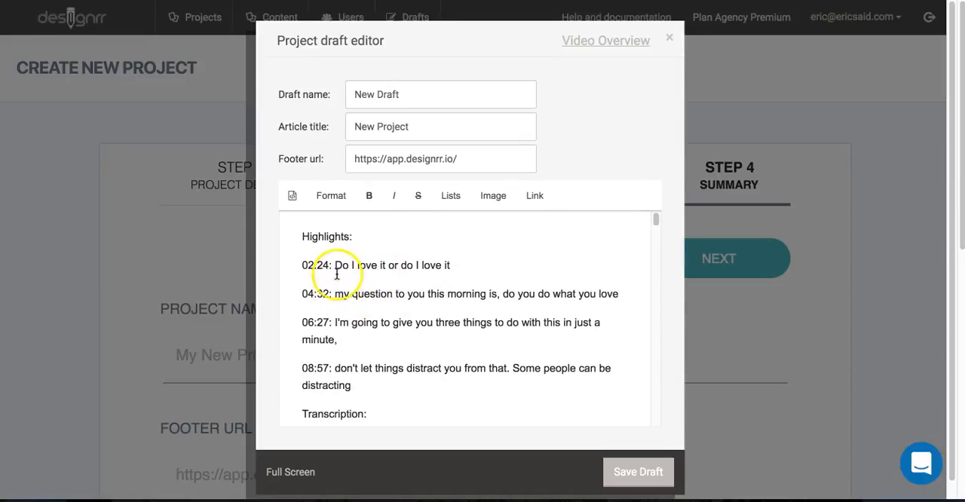
scroll(505, 396, "down", 1)
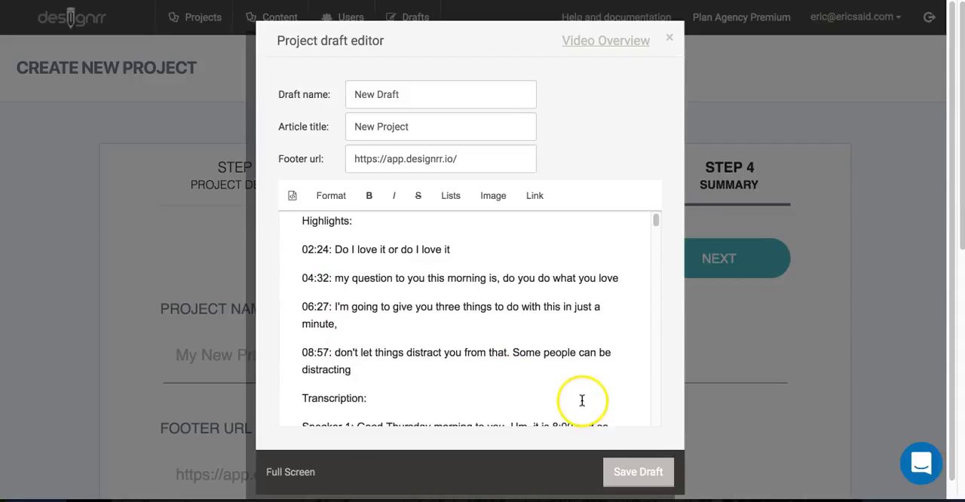
left_click(645, 475)
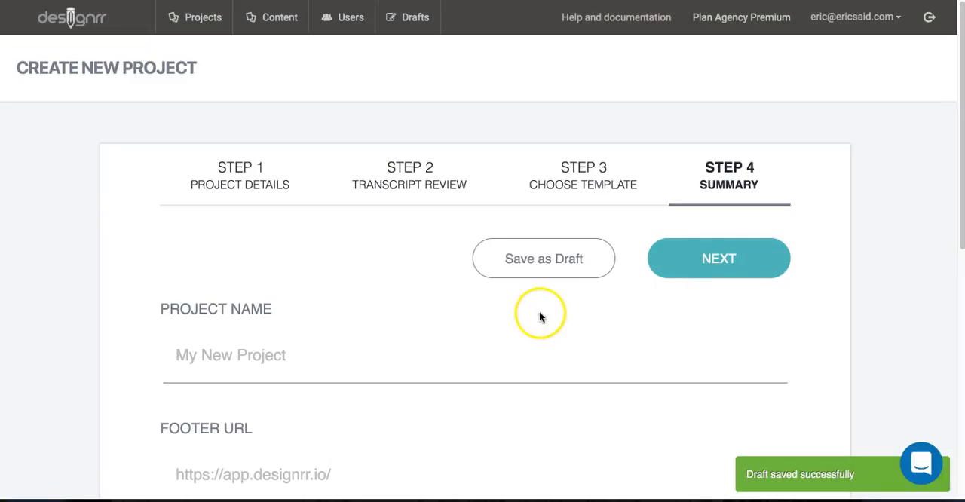
- Go to the drafts list, reload it and open "New Draft" for editing
left_click(418, 20)
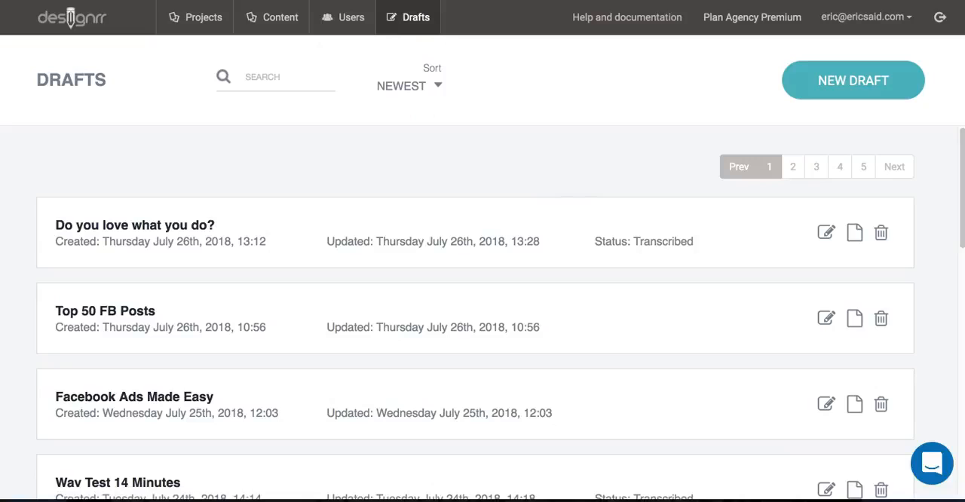
key("super+r")
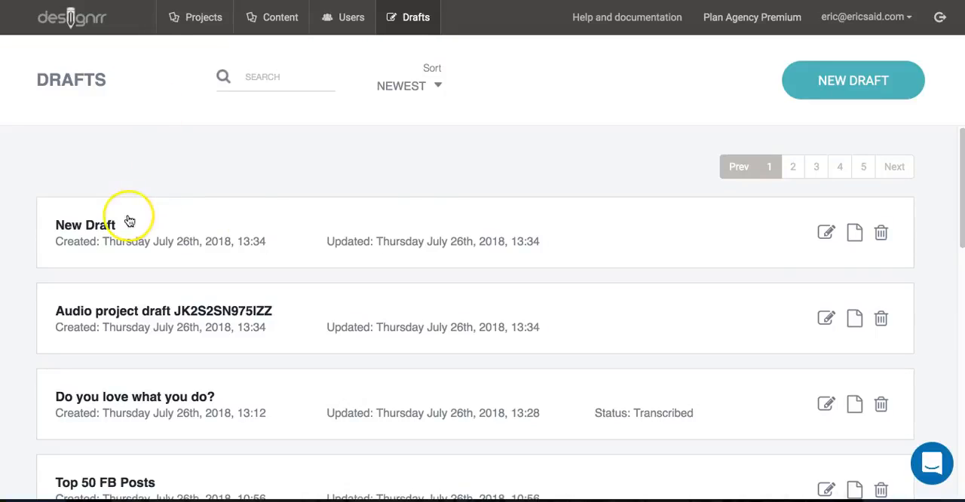
left_click(825, 234)
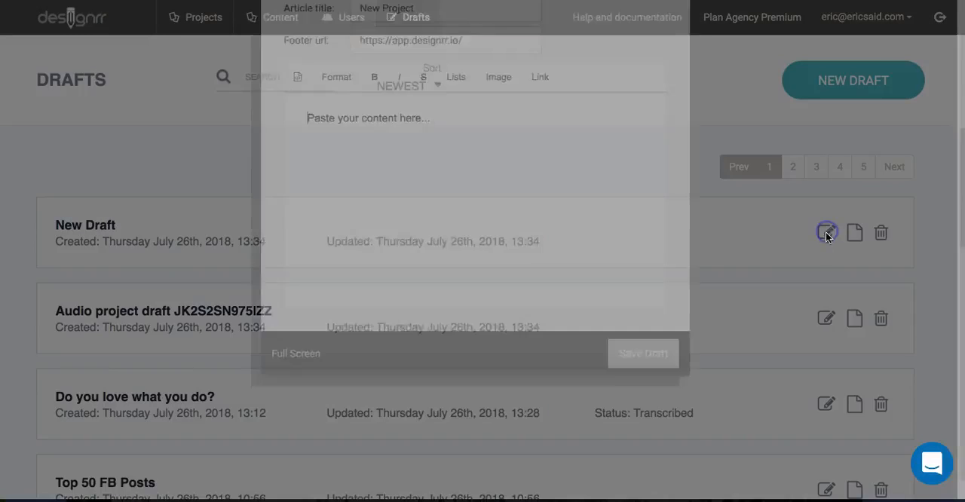
- Set the draft name to "Do You Love What You do? d"
left_click_drag(451, 96, 340, 93)
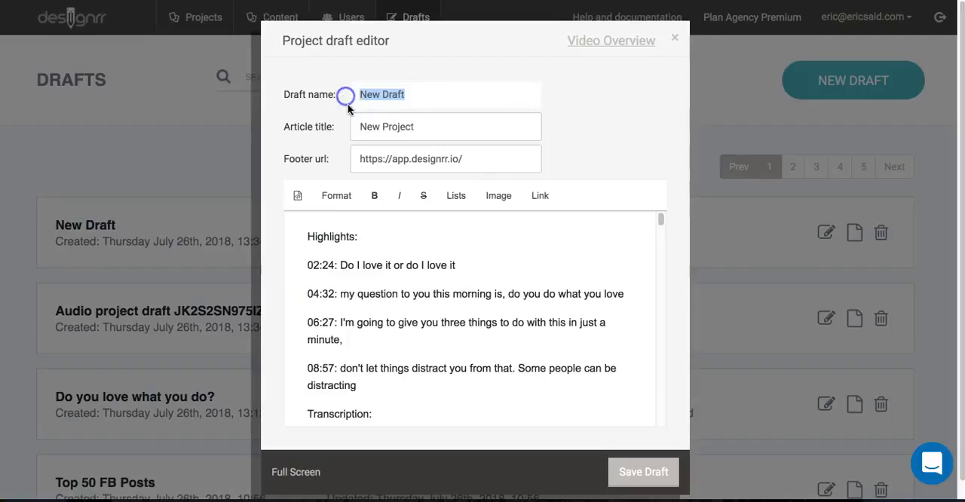
type("Do You Love awh")
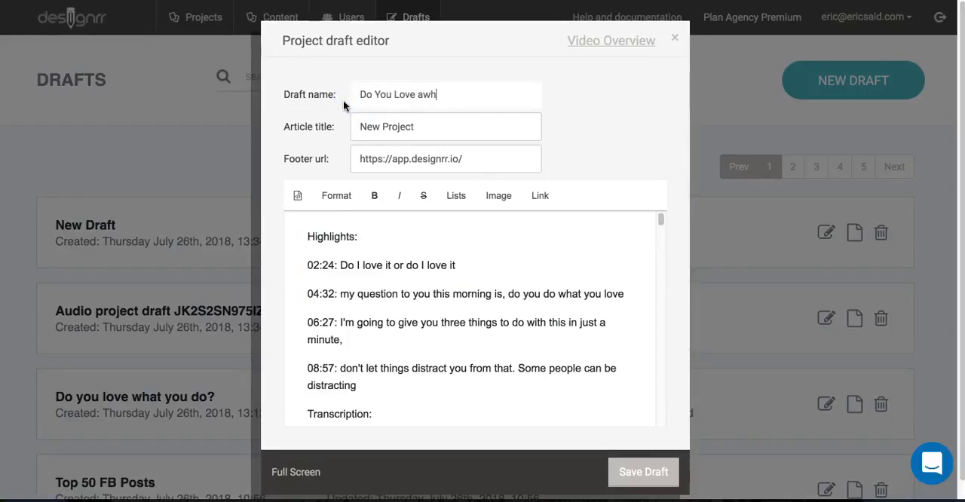
key("BackSpace")
key("BackSpace")
key("BackSpace")
key("BackSpace")
key("BackSpace")
type("What You do? d")
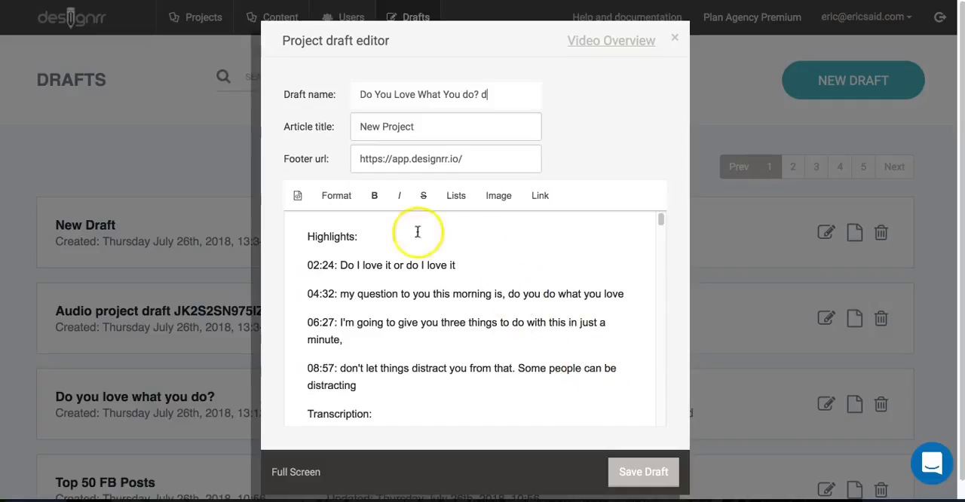
- Format the "Highlights:" line at the beginning of the draft as a large heading
left_click(323, 236)
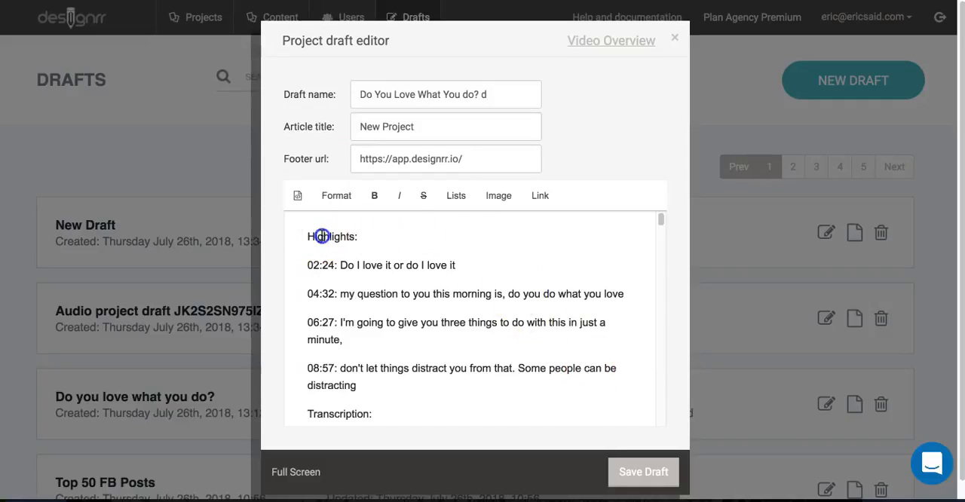
left_click(337, 199)
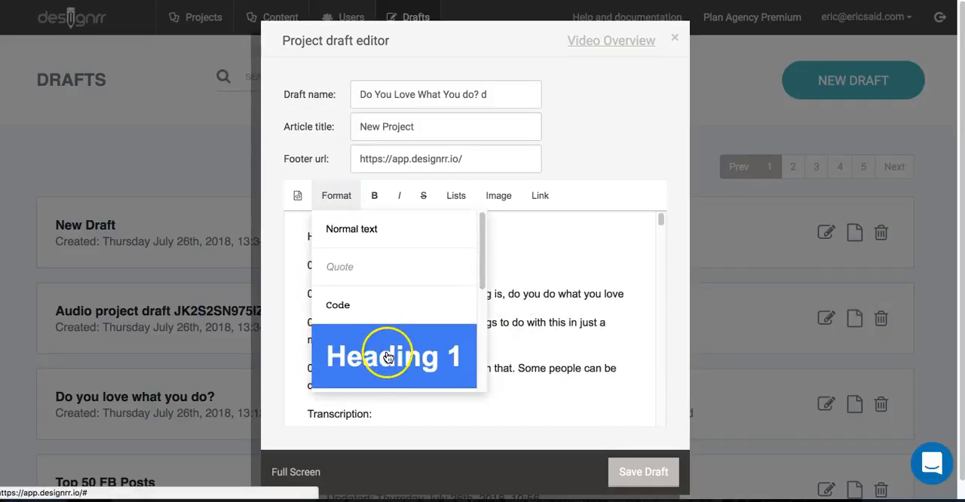
scroll(394, 354, "down", 1)
left_click(400, 383)
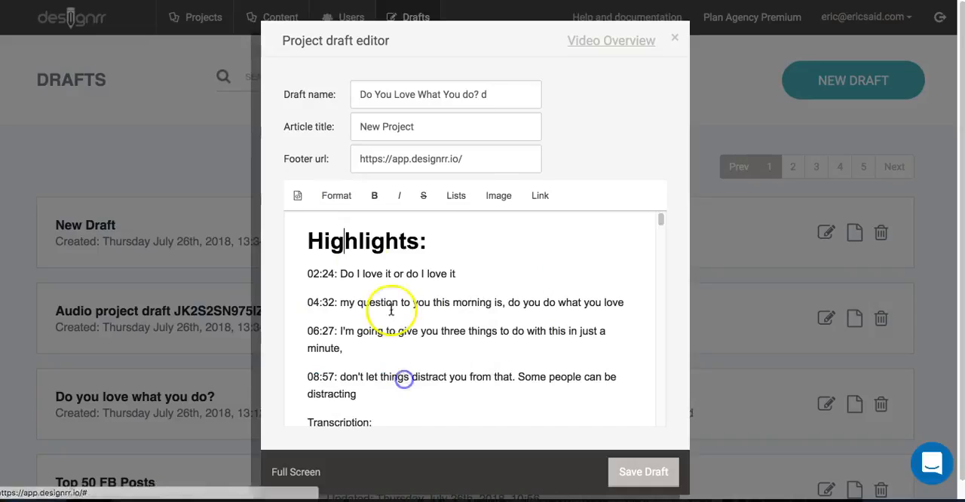
- Remove the "02:24:" timestamp from the first highlight so it starts with "Do I love it"
left_click(341, 271)
key("BackSpace")
key("BackSpace")
key("BackSpace")
key("BackSpace")
key("BackSpace")
key("BackSpace")
key("BackSpace")
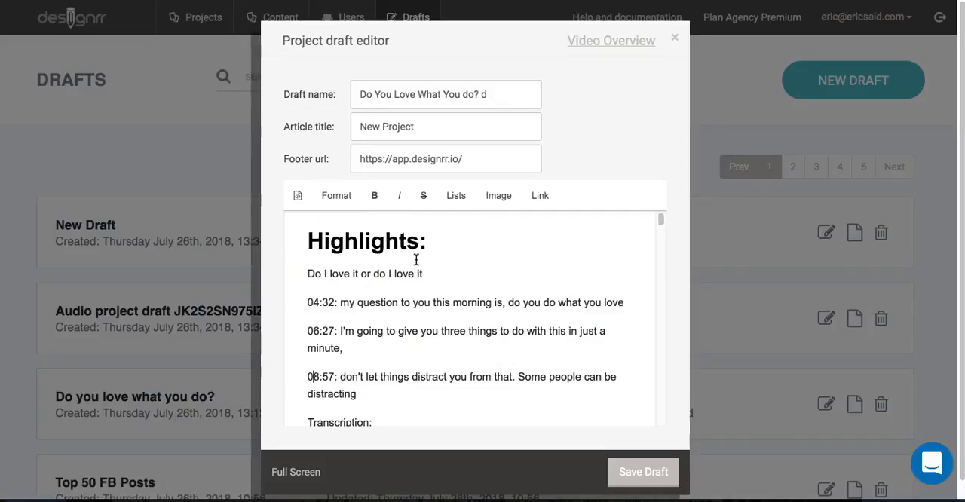
- Delete the "08:57:" timestamp, join that highlight to the preceding one and capitalise its first word as "Don't"
key("BackSpace")
key("BackSpace")
key("BackSpace")
key("BackSpace")
key("BackSpace")
key("BackSpace")
key("BackSpace")
key("BackSpace")
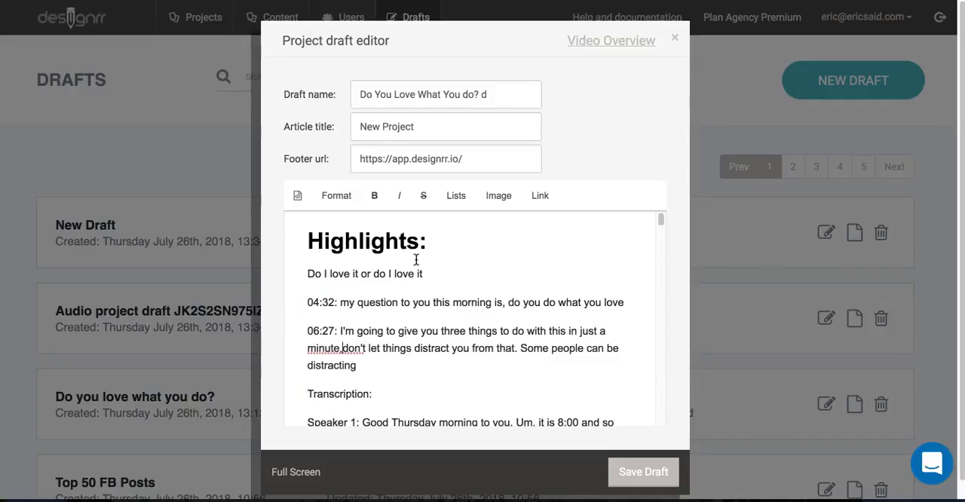
key("BackSpace")
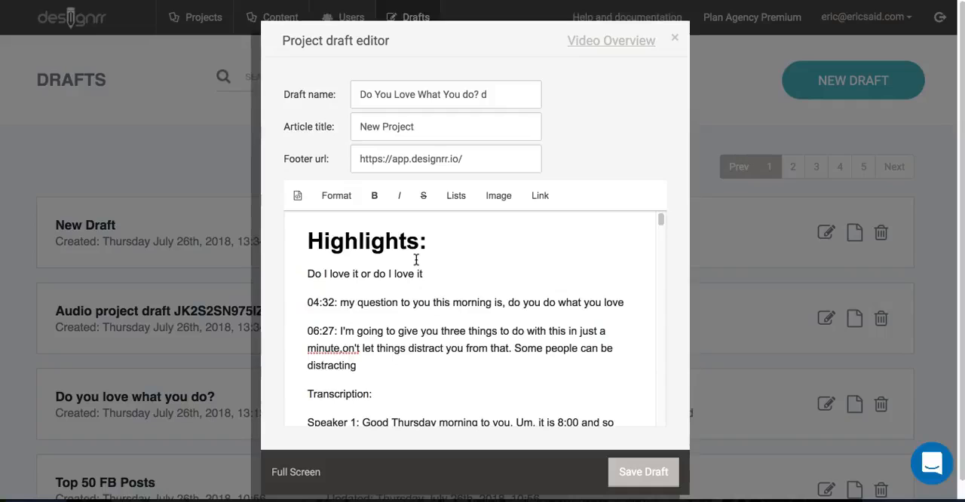
type("D")
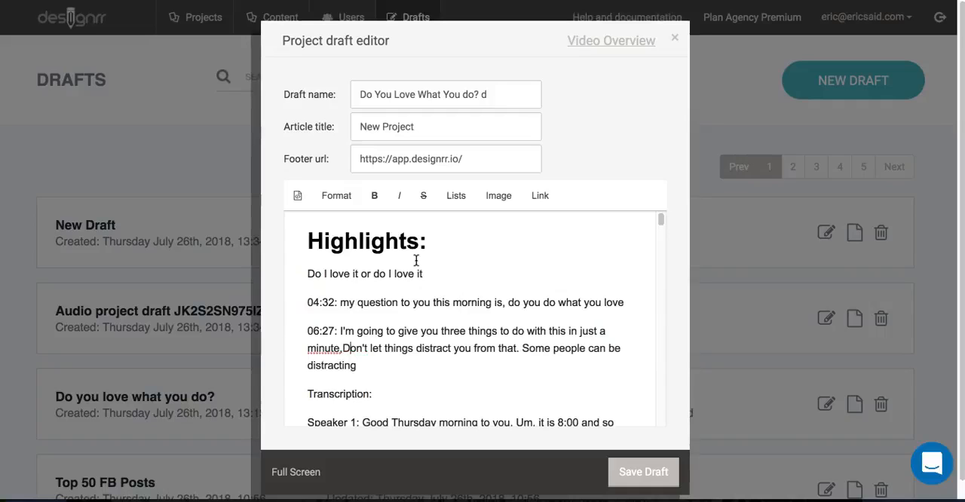
- Delete the "06:27:" timestamp and join "I'm going to give you three things" to the preceding highlight after "love."
left_click(341, 331)
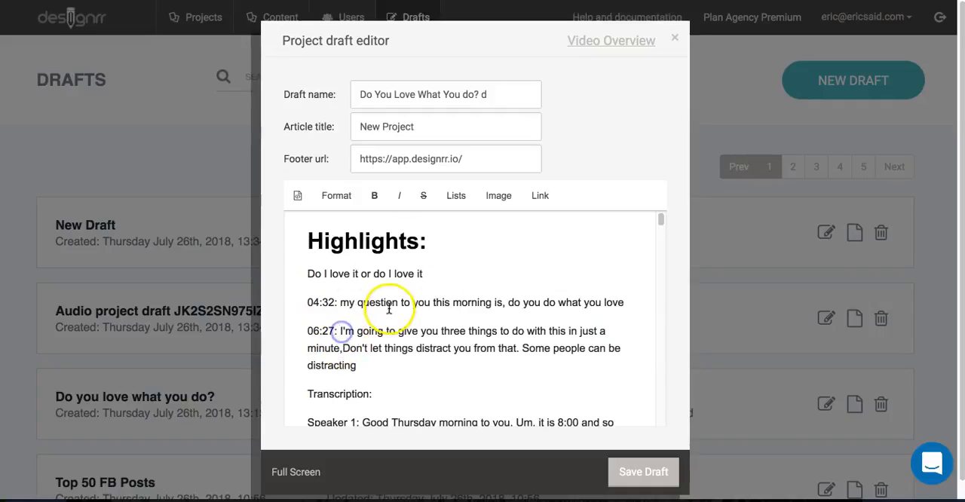
key("BackSpace")
key("BackSpace")
key("BackSpace")
key("BackSpace")
key("BackSpace")
key("BackSpace")
key("BackSpace")
key("BackSpace")
key("BackSpace")
key("BackSpace")
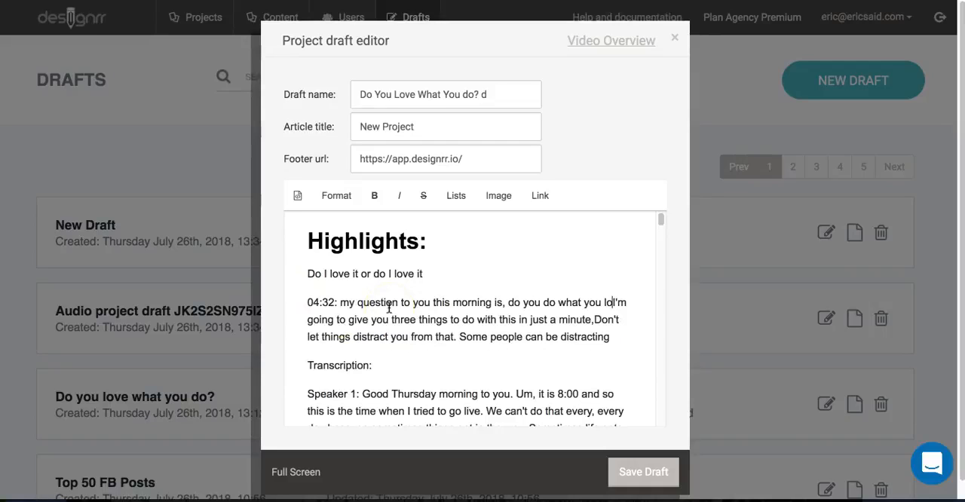
type("ve.")
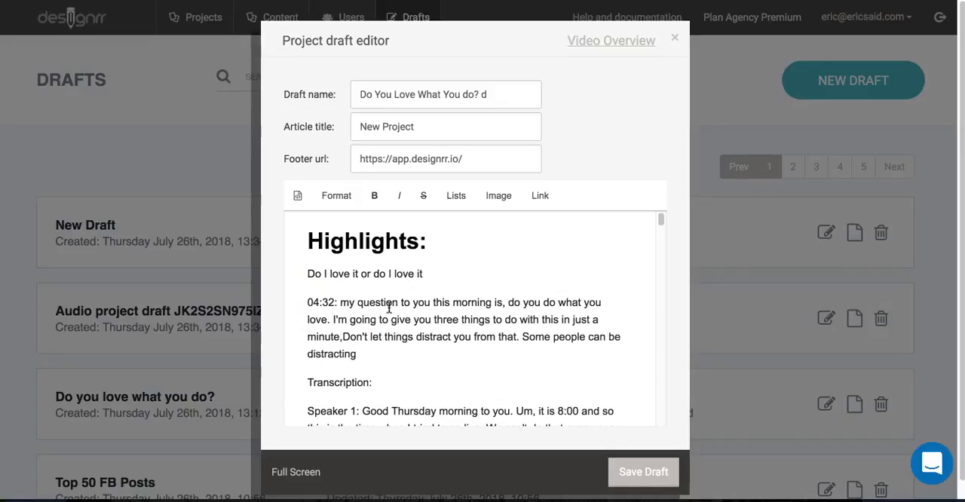
- Delete the "04:32:" timestamp, join that highlight to the first one and capitalise its first word as "My"
key("BackSpace")
key("BackSpace")
key("BackSpace")
key("BackSpace")
key("BackSpace")
key("BackSpace")
key("BackSpace")
key("BackSpace")
key("BackSpace")
key("BackSpace")
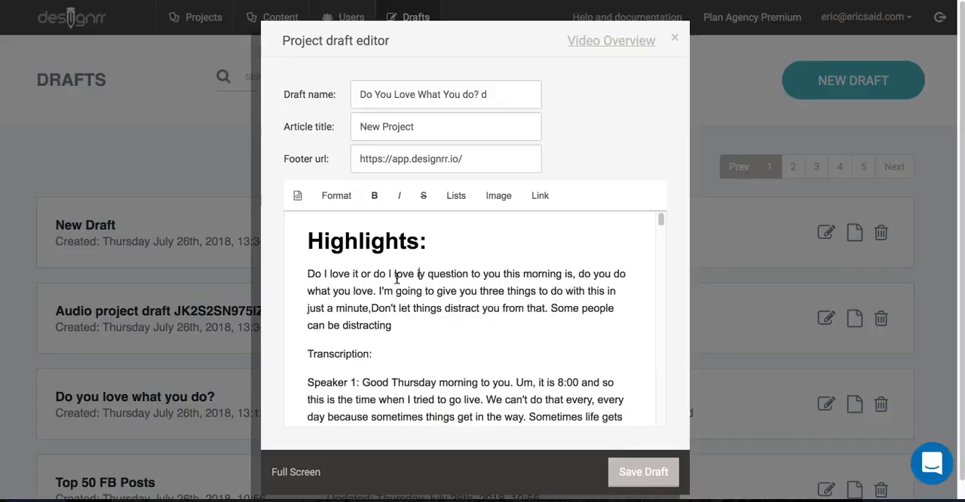
key("BackSpace")
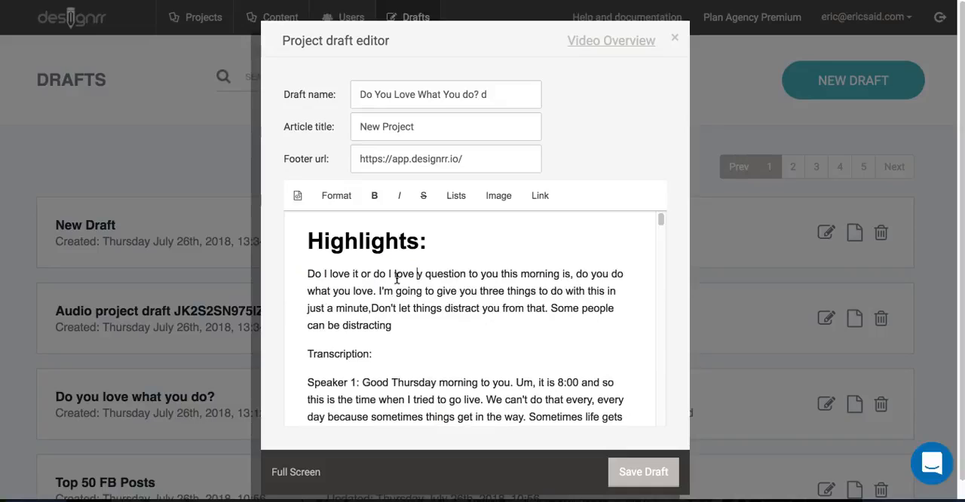
type("M")
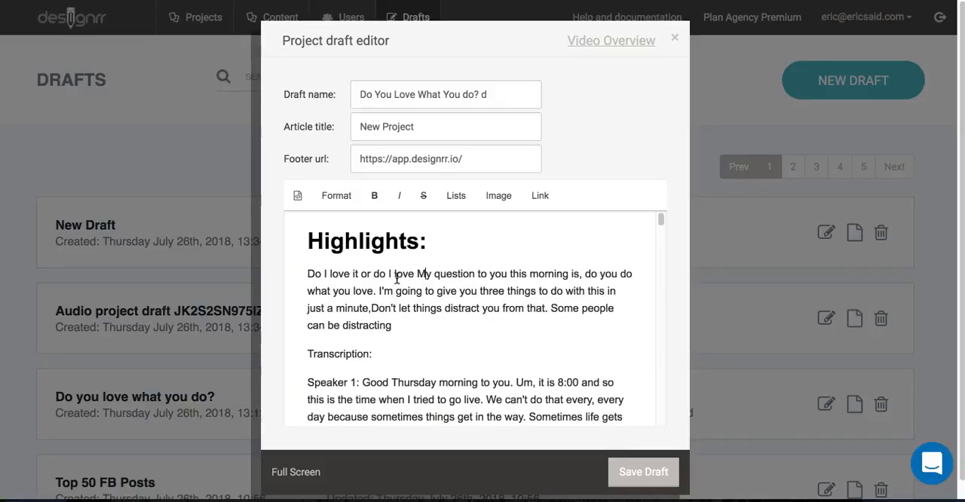
- Turn the joined highlights into a bulleted list, starting new bullets at "My question", "Don't let things" and "Some people"
left_click(456, 195)
left_click(496, 240)
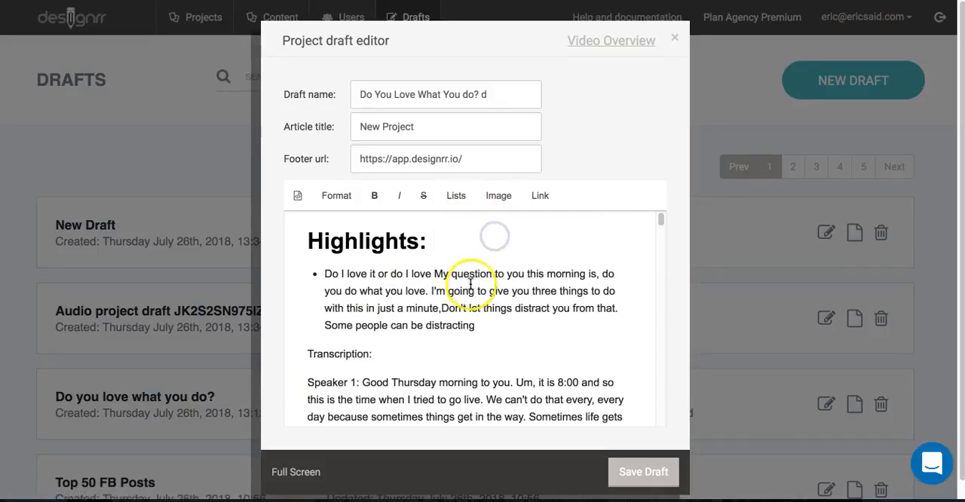
key("Return")
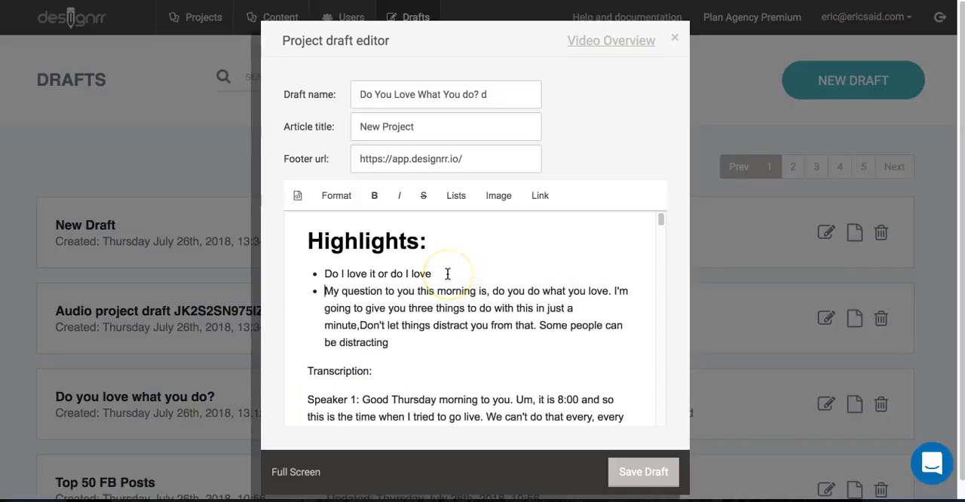
left_click(360, 325)
key("Return")
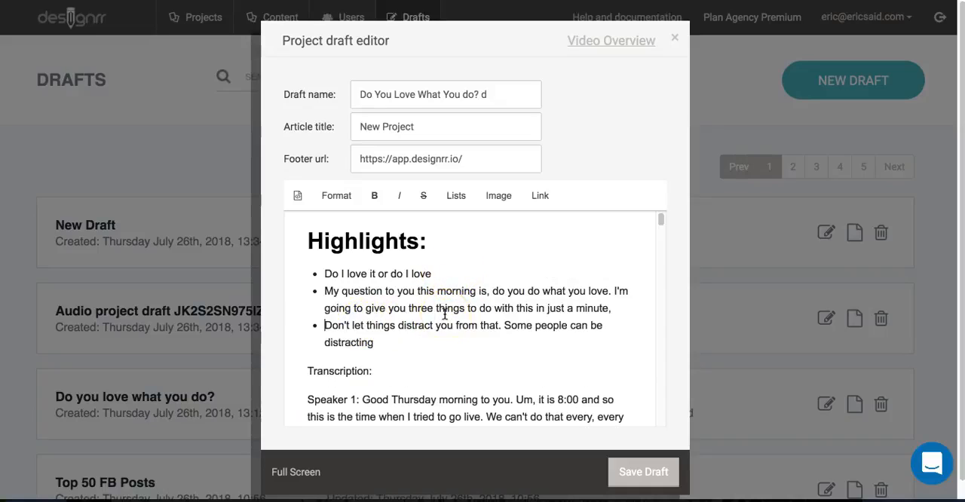
left_click(504, 326)
key("Return")
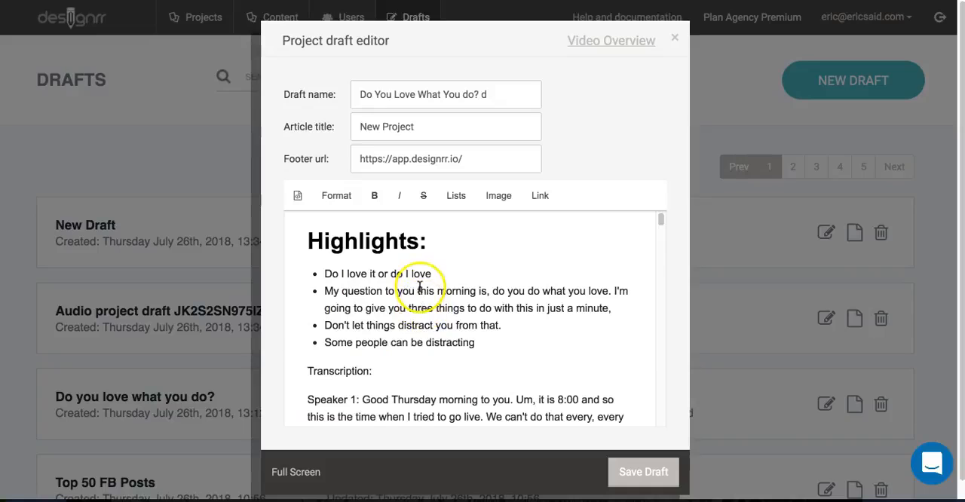
- Remove the "Speaker 1:" label from the first paragraph below "Transcription:"
scroll(408, 339, "down", 1)
scroll(411, 336, "down", 3)
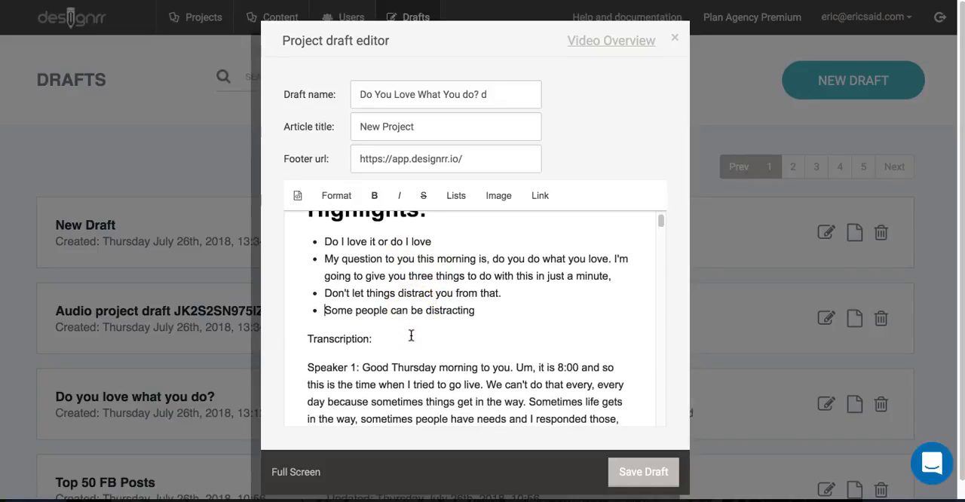
left_click(367, 335)
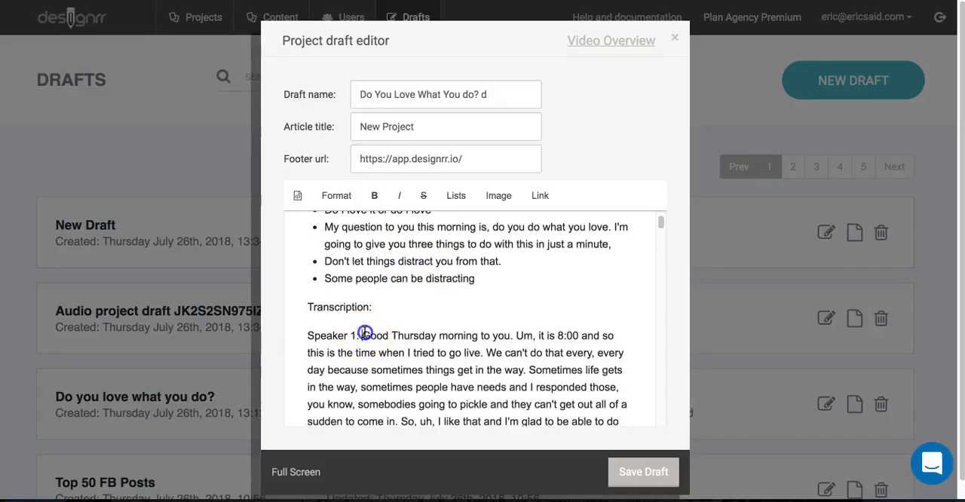
key("BackSpace")
key("BackSpace")
key("BackSpace")
key("BackSpace")
key("BackSpace")
key("BackSpace")
key("BackSpace")
key("BackSpace")
key("BackSpace")
key("BackSpace")
key("BackSpace")
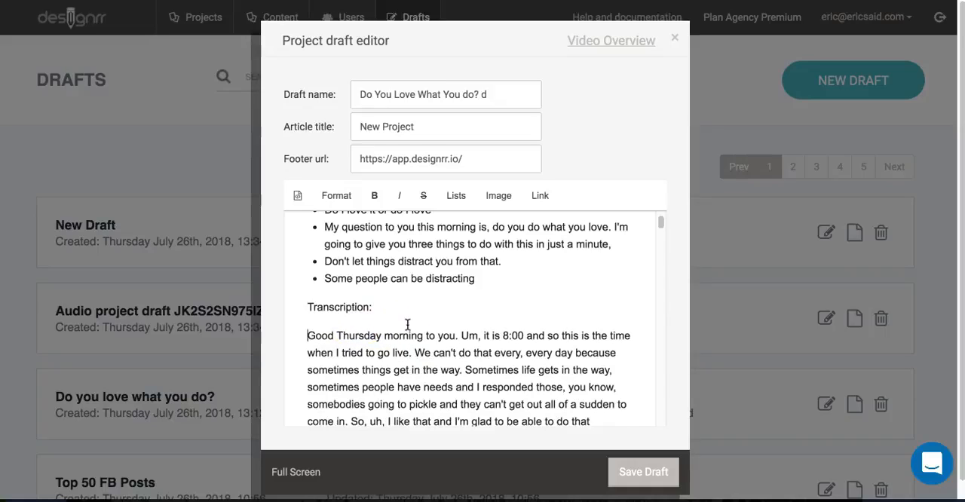
- Delete the transcription's introductory remarks from "Good Thursday morning to you" so the text starts at "Today's topic is"
scroll(512, 341, "down", 1)
scroll(512, 341, "down", 1)
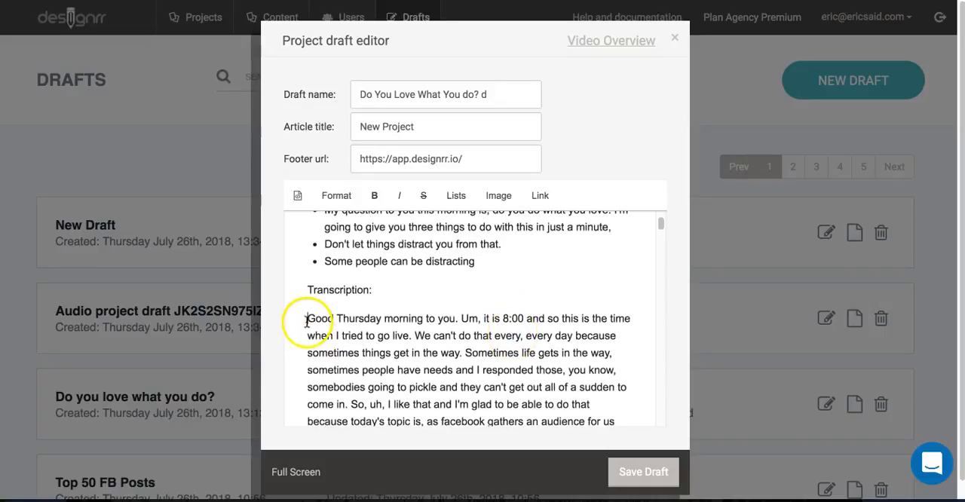
left_click_drag(307, 319, 472, 319)
key("BackSpace")
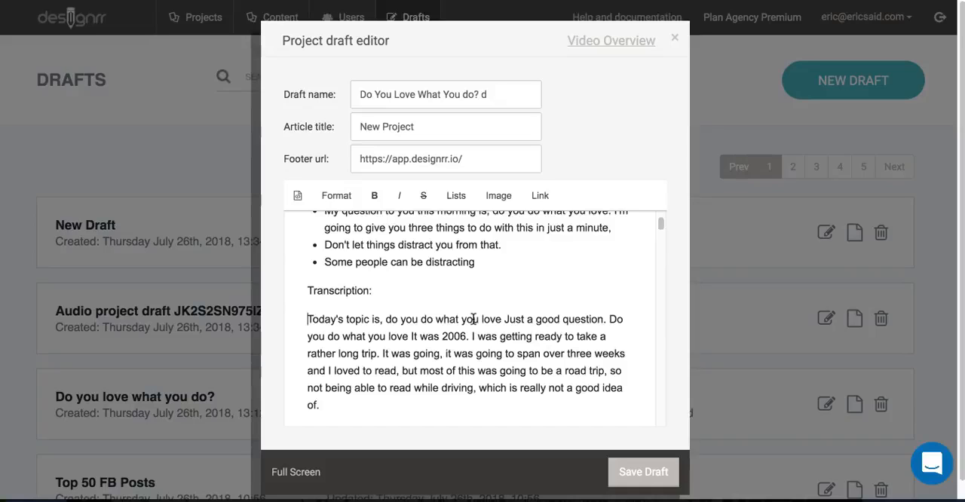
- Remove the "Speaker 1:" label from the paragraph beginning "I've tried to discourage people"
scroll(474, 319, "down", 1)
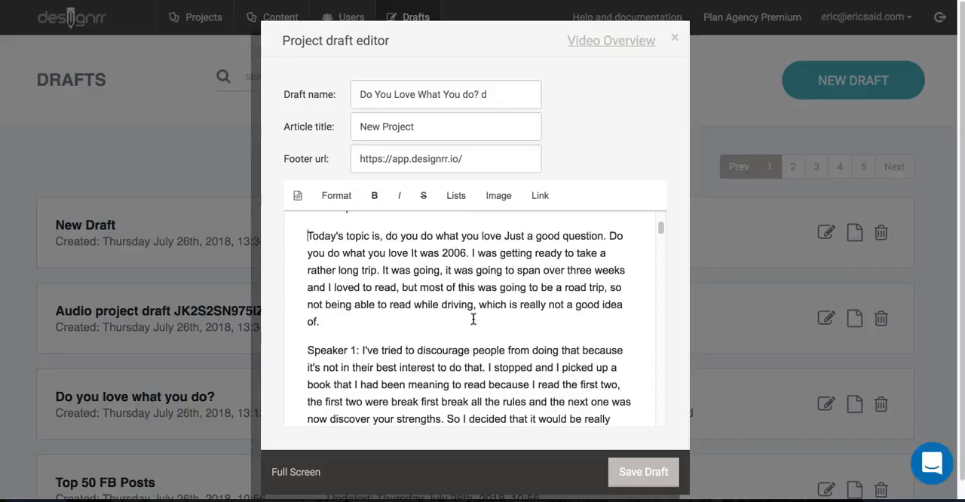
left_click(352, 349)
left_click_drag(352, 349, 294, 350)
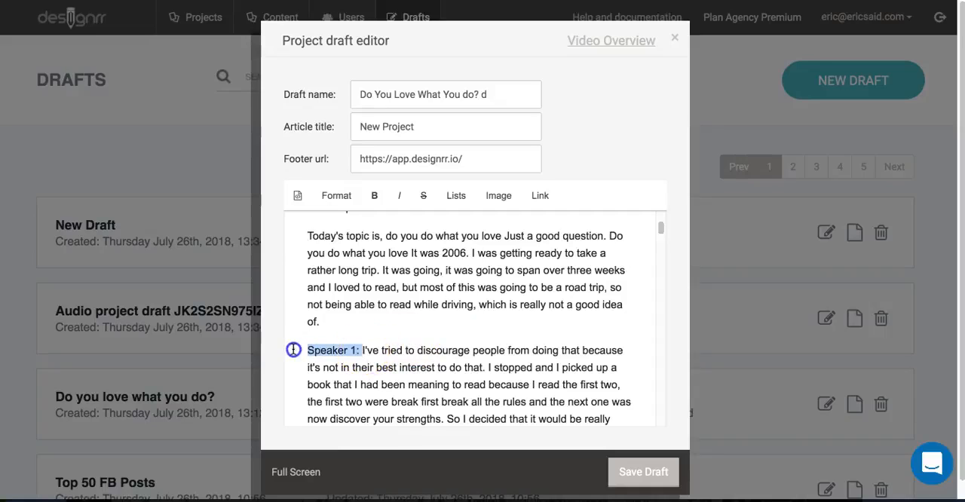
key("BackSpace")
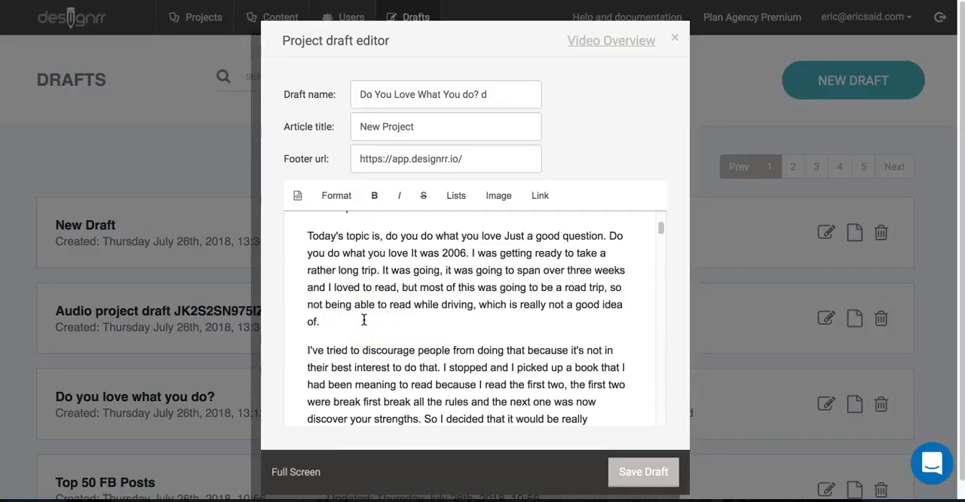
- Remove the "Speaker 1:" label from the paragraph below the image that begins "Do I love it or do I love it"
scroll(365, 321, "up", 3)
scroll(400, 343, "down", 8)
scroll(393, 341, "down", 6)
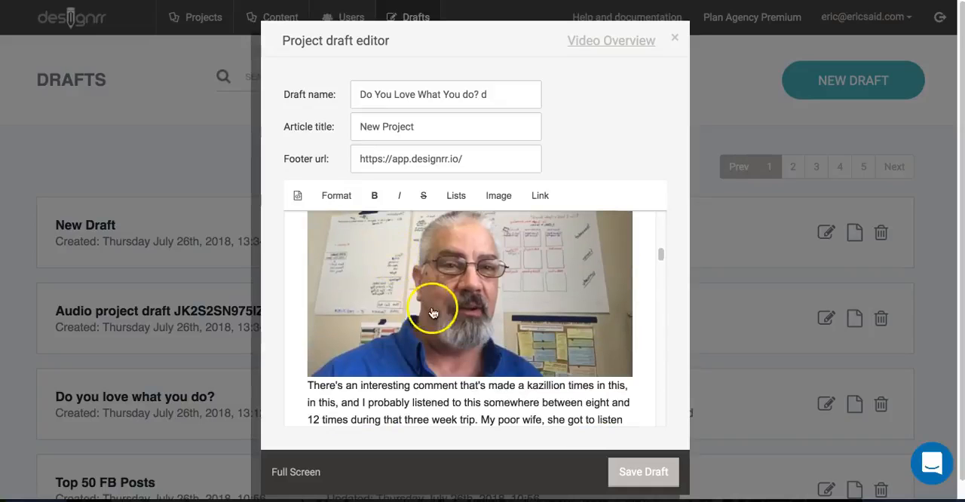
scroll(452, 297, "down", 3)
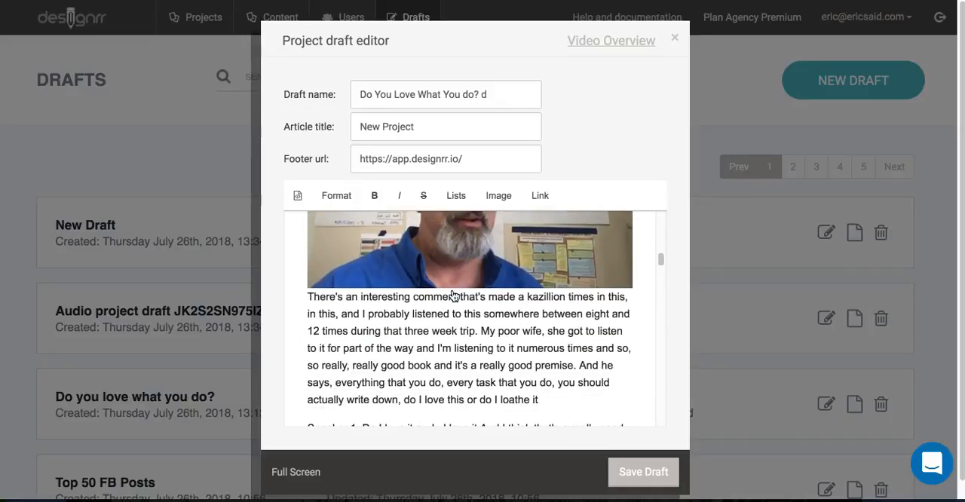
scroll(453, 294, "down", 1)
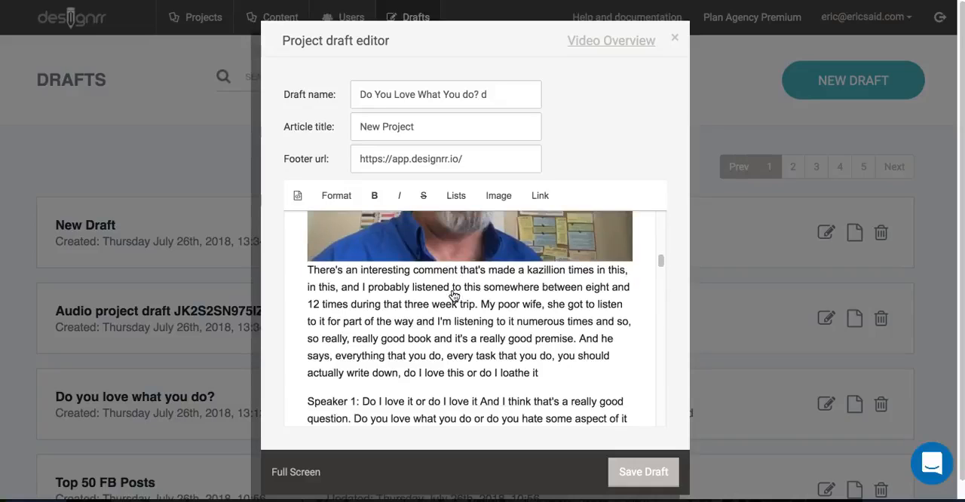
left_click_drag(363, 389, 290, 384)
key("BackSpace")
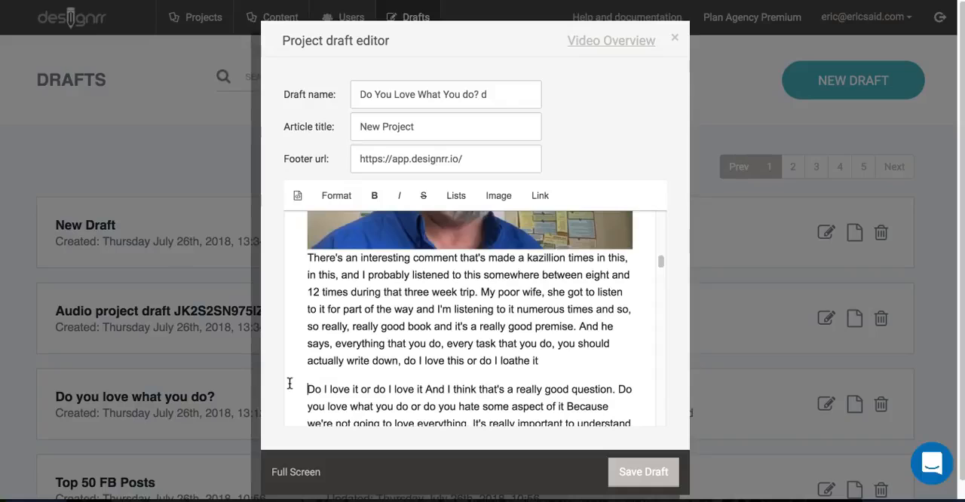
- Delete the digression marked with asterisks, from "Speaker 1: ***It's because I'm trying to hide the text" through "environment.*** Um,"
scroll(462, 359, "down", 5)
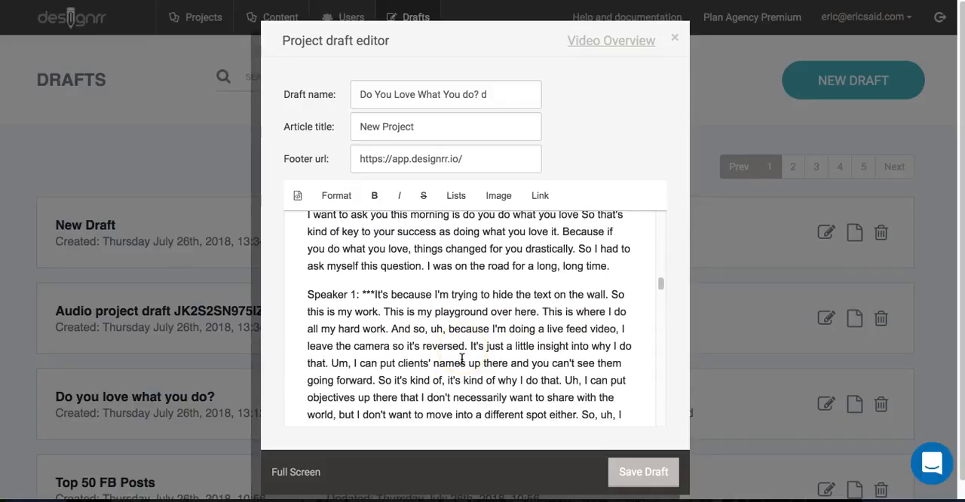
left_click_drag(308, 295, 381, 392)
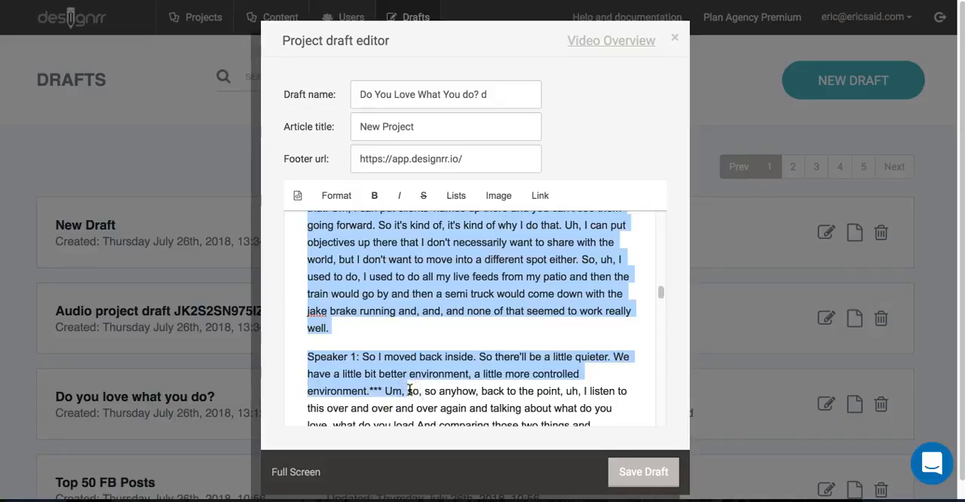
key("BackSpace")
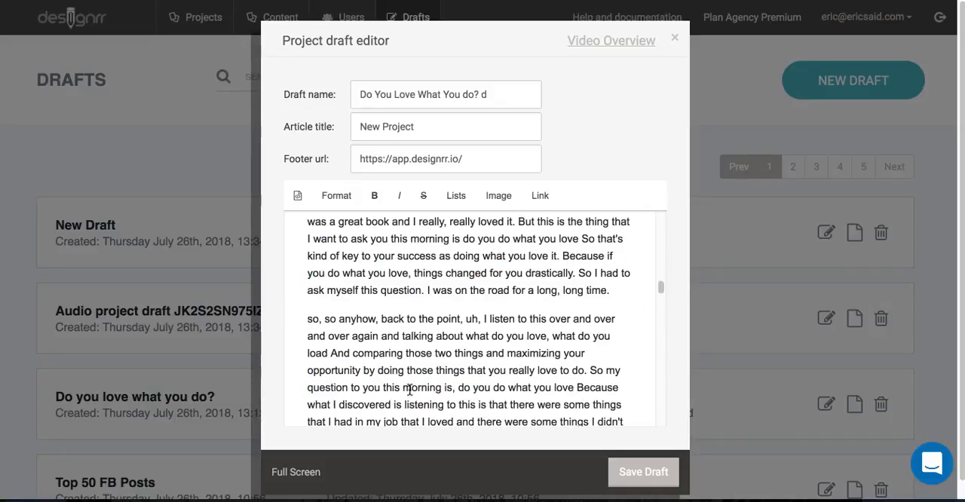
- Delete the filler "so, so anyhow, back to the point, uh," so the paragraph starts with "I listen to this over and over"
left_click(484, 319)
key("BackSpace")
key("BackSpace")
key("BackSpace")
key("BackSpace")
key("BackSpace")
key("BackSpace")
key("BackSpace")
key("BackSpace")
key("BackSpace")
key("BackSpace")
key("BackSpace")
key("BackSpace")
key("BackSpace")
key("BackSpace")
key("BackSpace")
key("BackSpace")
key("BackSpace")
key("BackSpace")
key("BackSpace")
key("BackSpace")
key("BackSpace")
key("BackSpace")
key("BackSpace")
key("BackSpace")
key("BackSpace")
key("BackSpace")
key("BackSpace")
key("BackSpace")
key("BackSpace")
key("BackSpace")
key("BackSpace")
key("BackSpace")
key("BackSpace")
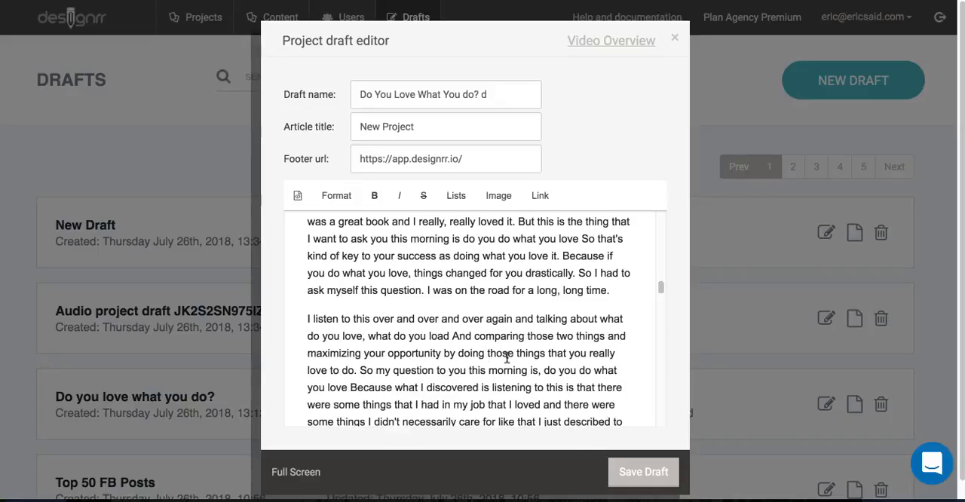
- Save the edited draft and create a new project from "Do You Love What You do? d"
left_click(657, 472)
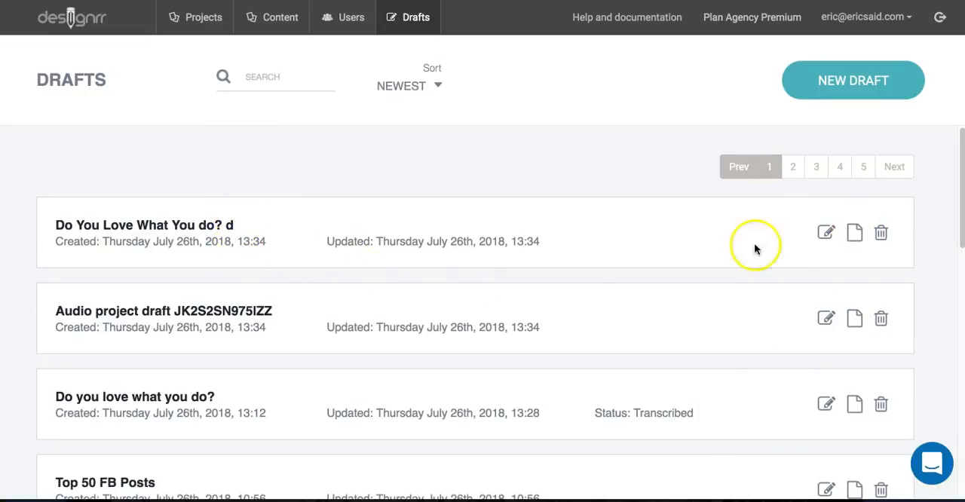
left_click(856, 235)
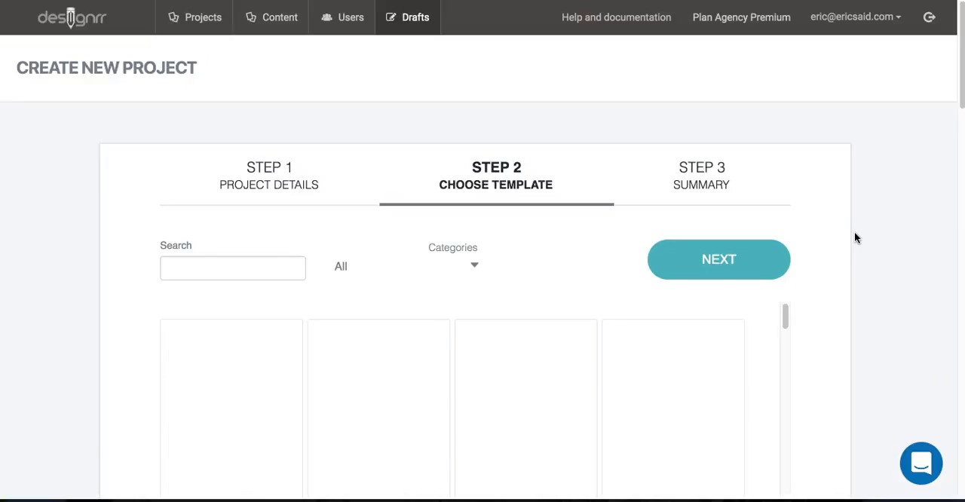
- Find the Sydney template by searching for "sy", choose it for the project, and continue to the summary
left_click(847, 238)
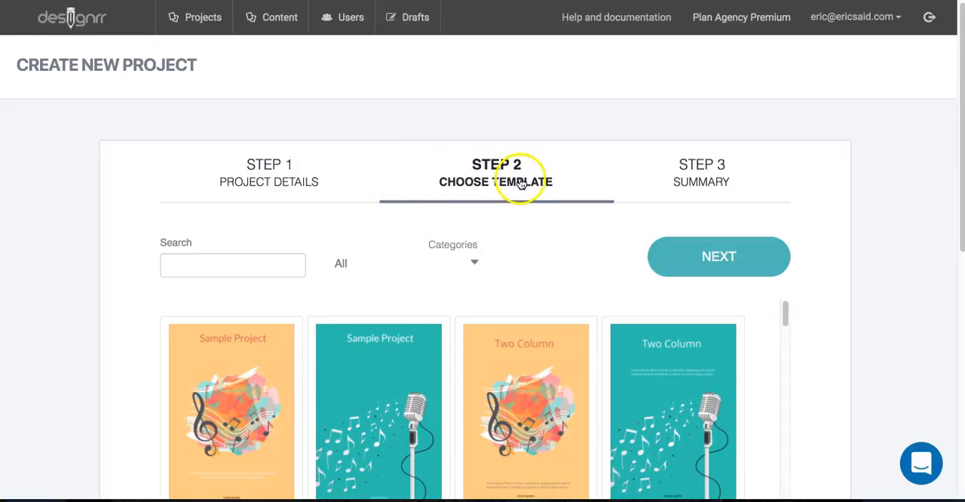
scroll(478, 254, "down", 3)
left_click(260, 50)
type("s")
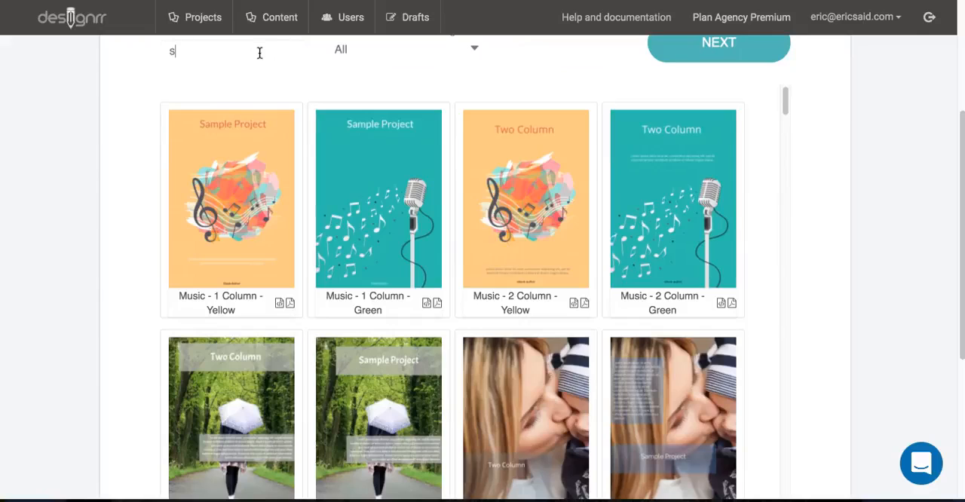
type("y")
left_click(237, 183)
left_click(769, 75)
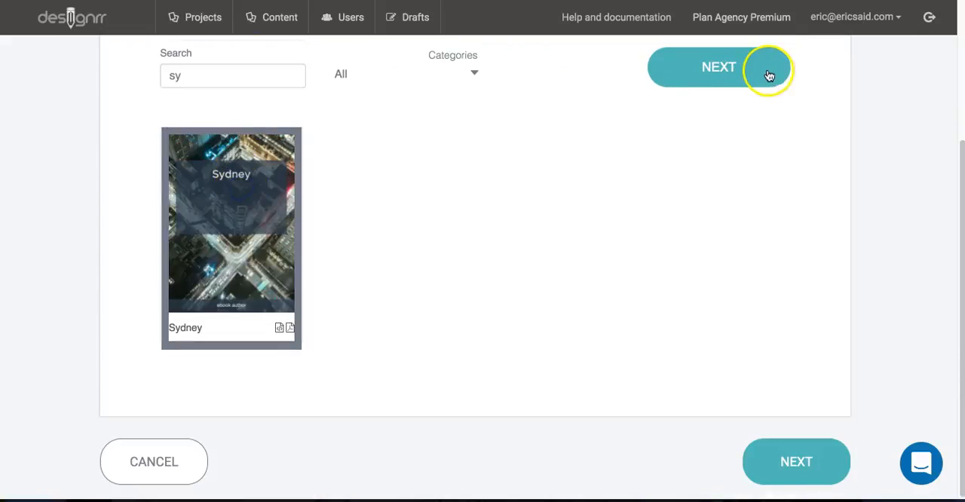
- Name the project "Do You Love What You Do?" and create it with the chosen template
left_click(492, 151)
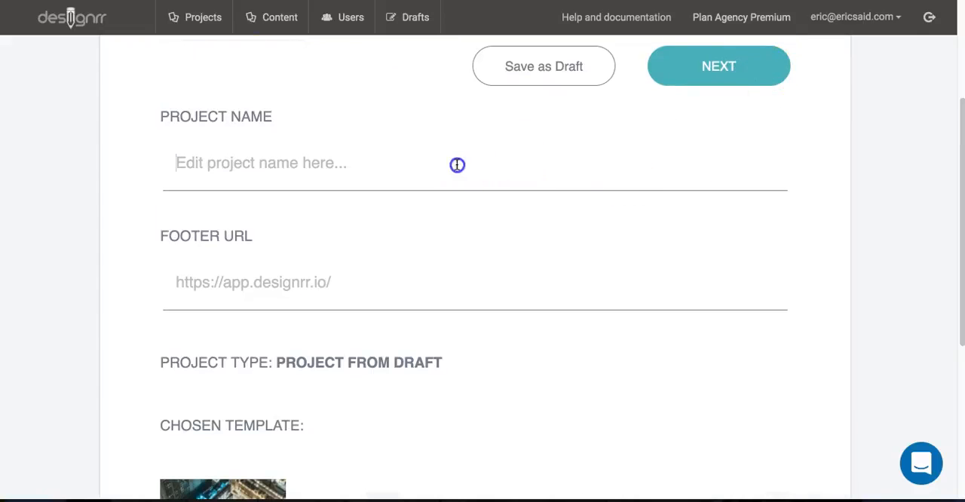
type("Do")
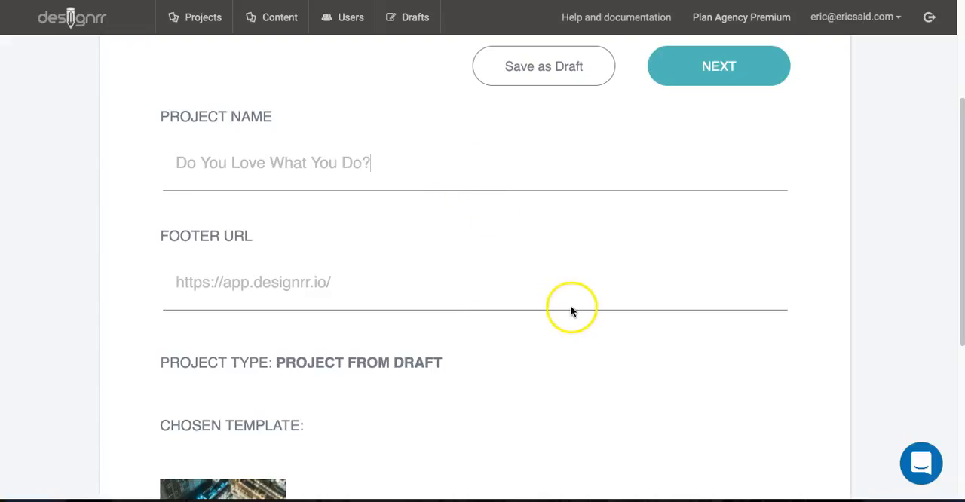
scroll(571, 309, "down", 1)
scroll(571, 309, "up", 3)
left_click(716, 260)
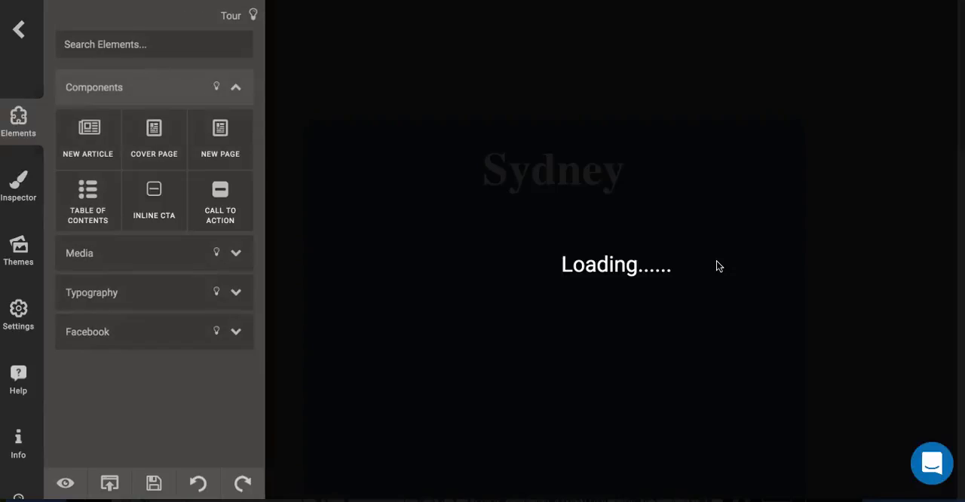
- Delete the "Transcription:" paragraph below the Highlights bullet list
scroll(659, 302, "down", 8)
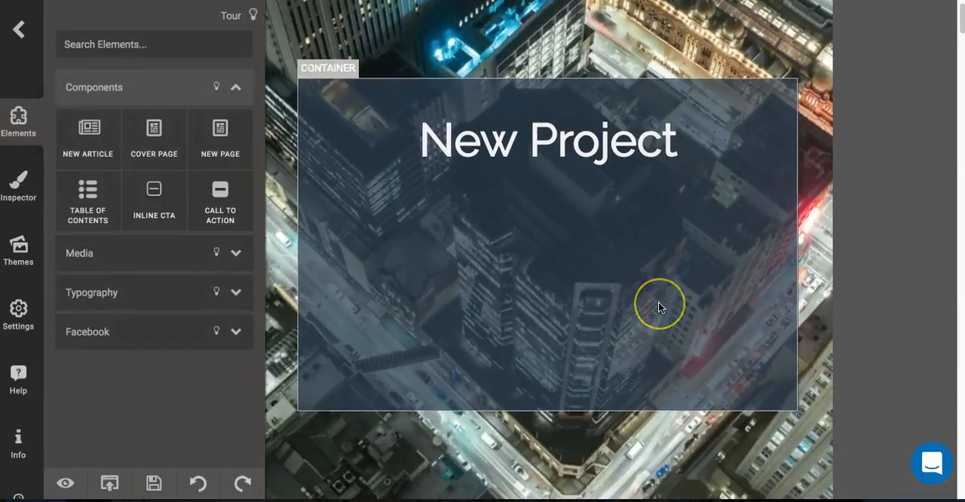
scroll(659, 307, "down", 5)
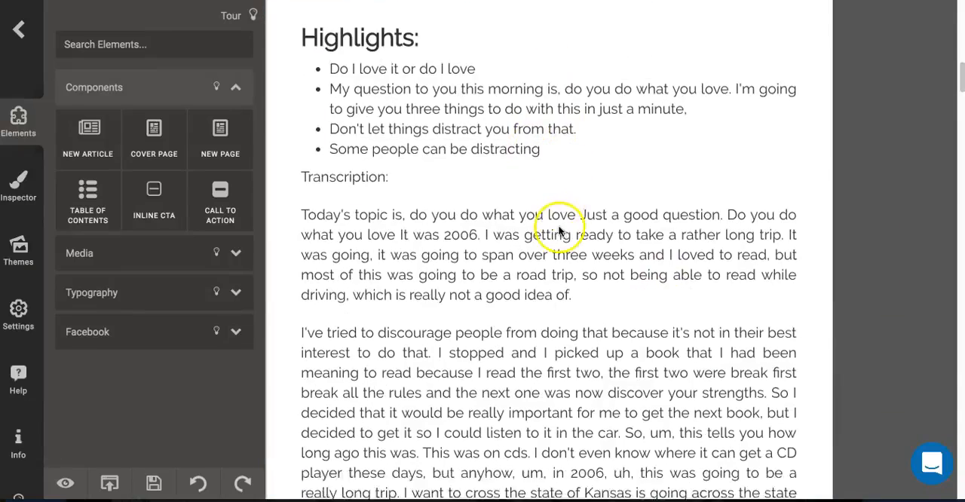
scroll(551, 151, "down", 1)
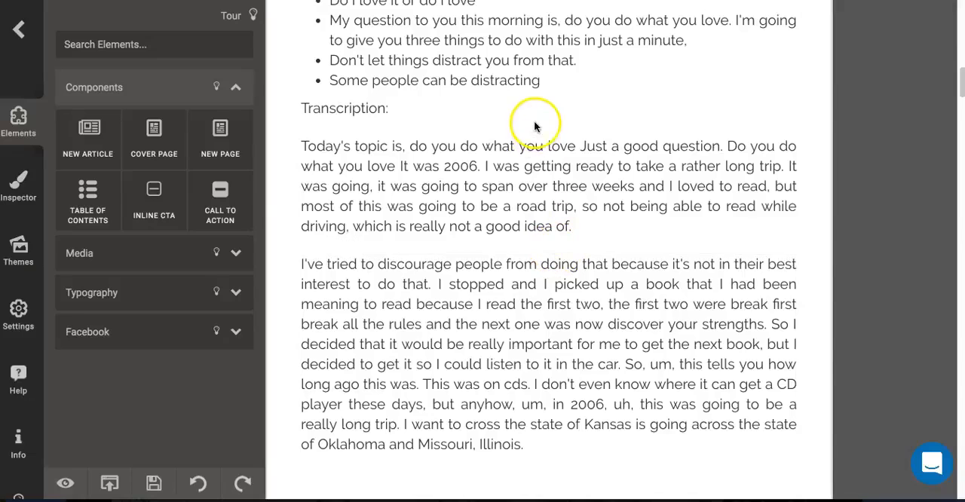
left_click(534, 109)
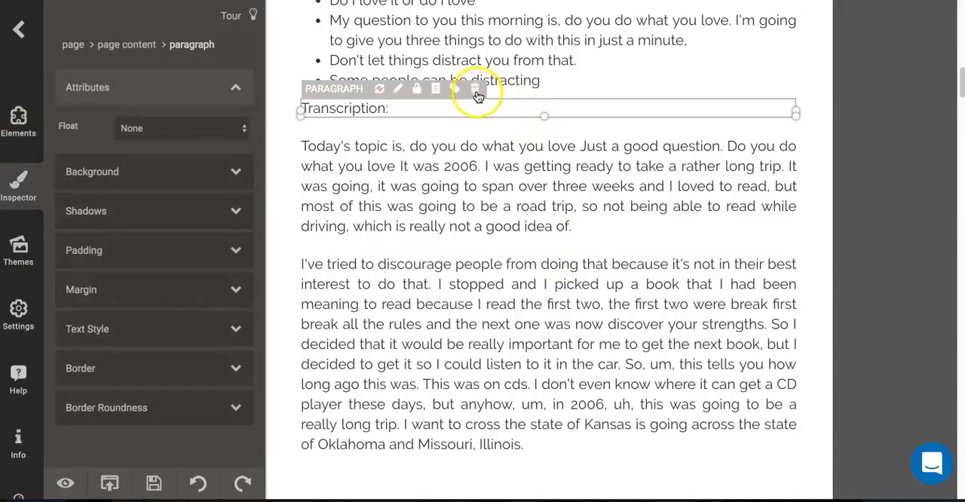
left_click(477, 90)
- Open the photo below the "New Project" page header in the photo editor and save it without edits
scroll(548, 215, "down", 1)
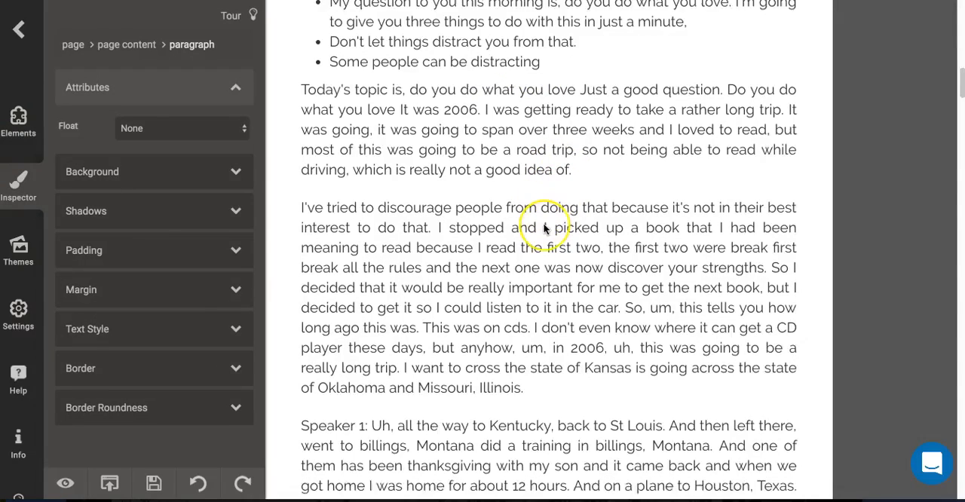
scroll(545, 228, "down", 1)
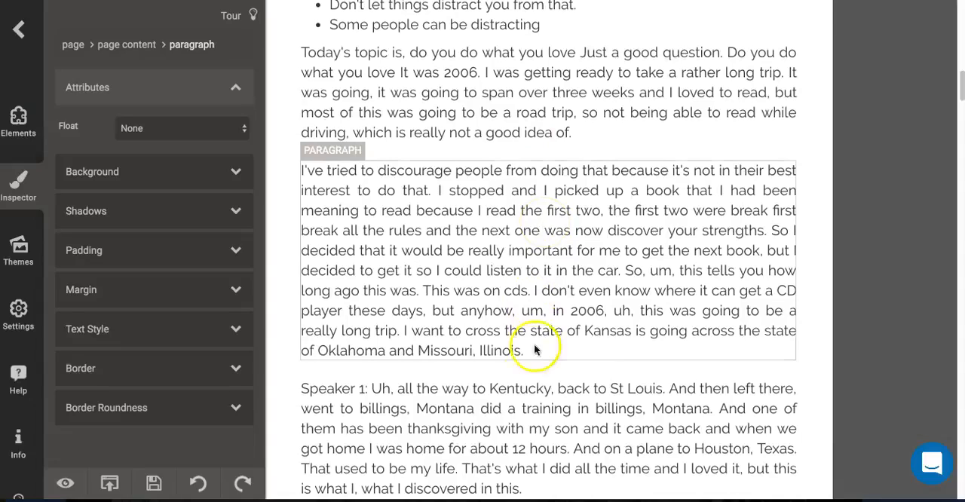
scroll(518, 293, "down", 1)
scroll(517, 293, "down", 10)
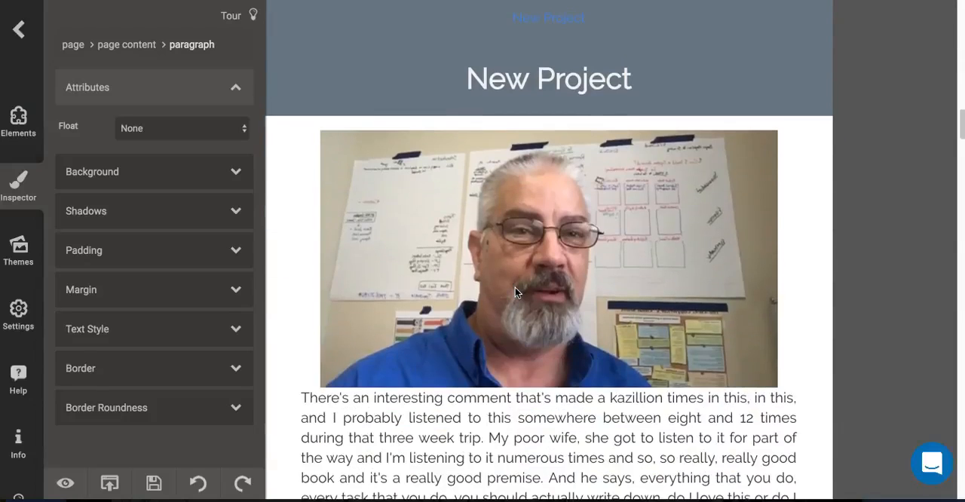
left_click(576, 268)
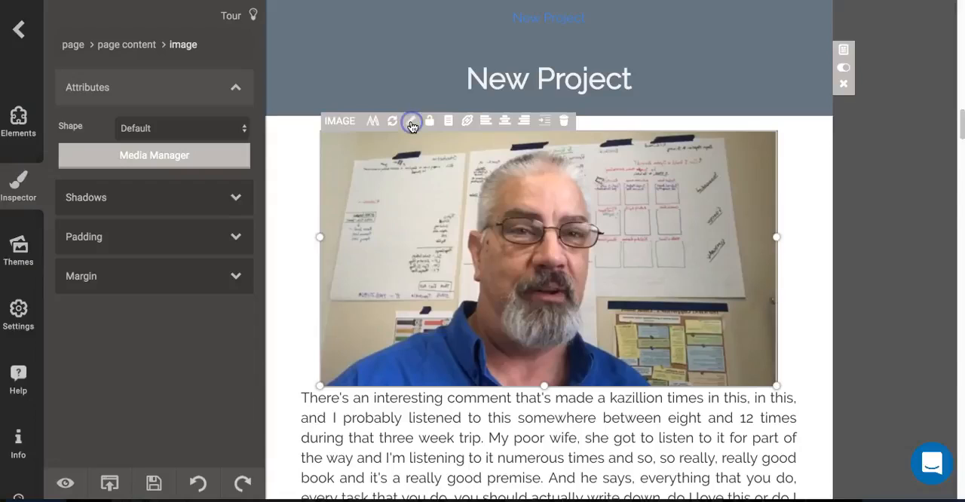
left_click(412, 126)
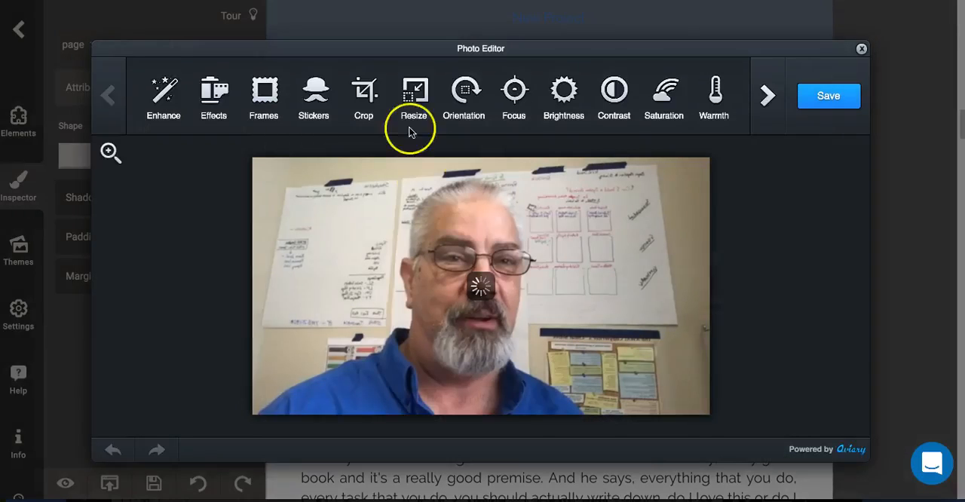
left_click(828, 97)
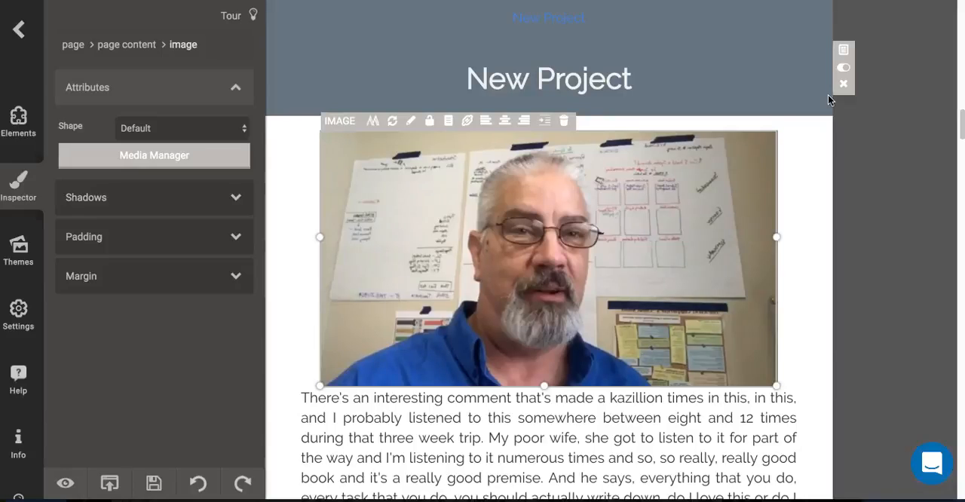
- Look over the stored images available to replace the selected photo, and leave the Media Manager without choosing one
left_click(373, 124)
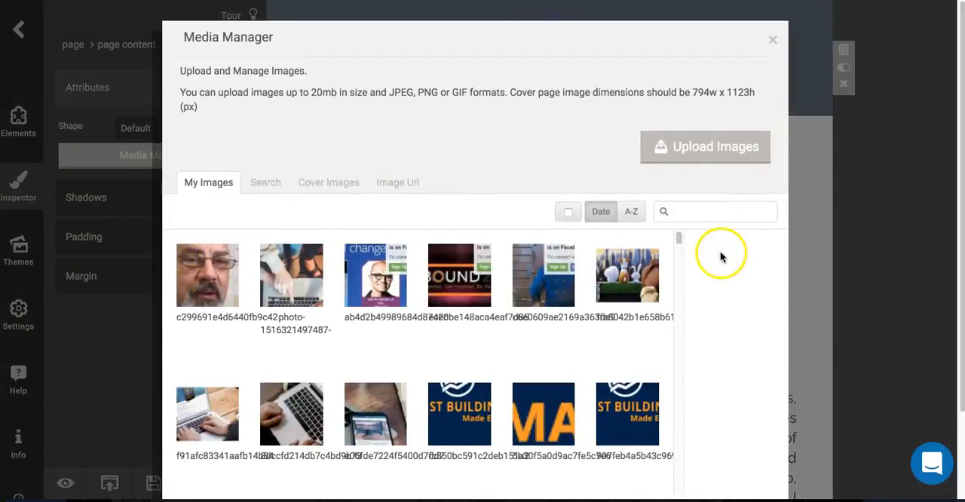
scroll(720, 257, "down", 1)
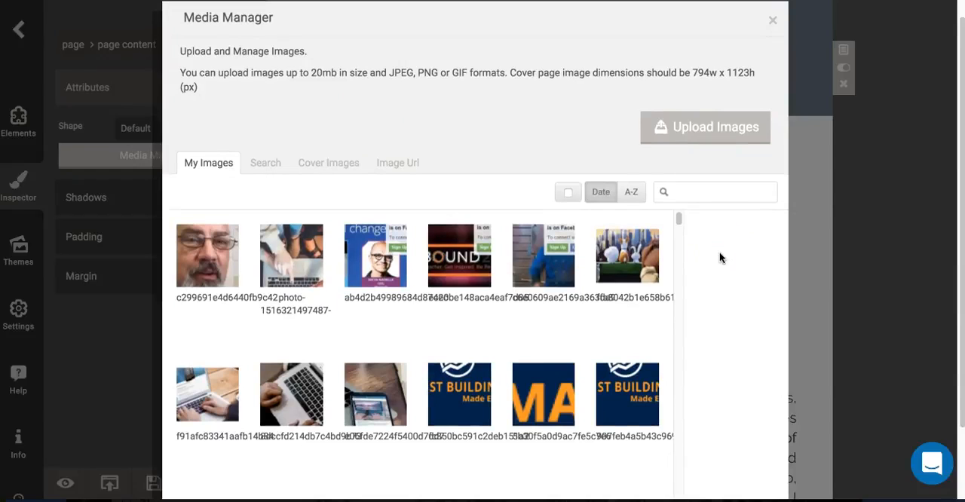
left_click(773, 21)
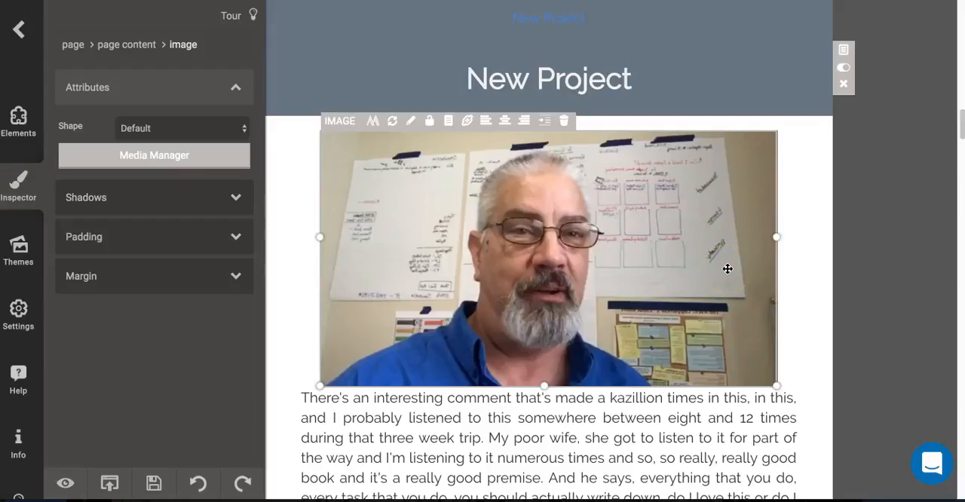
scroll(728, 269, "down", 1)
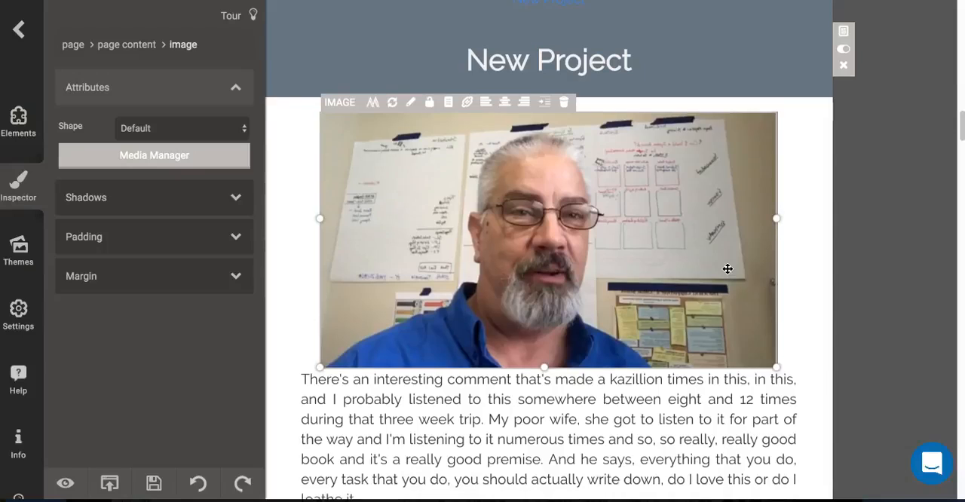
scroll(728, 269, "down", 2)
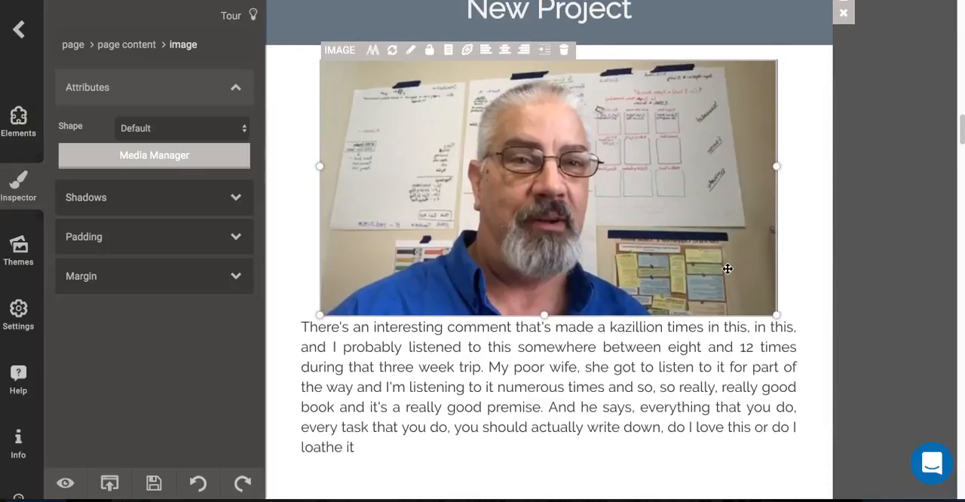